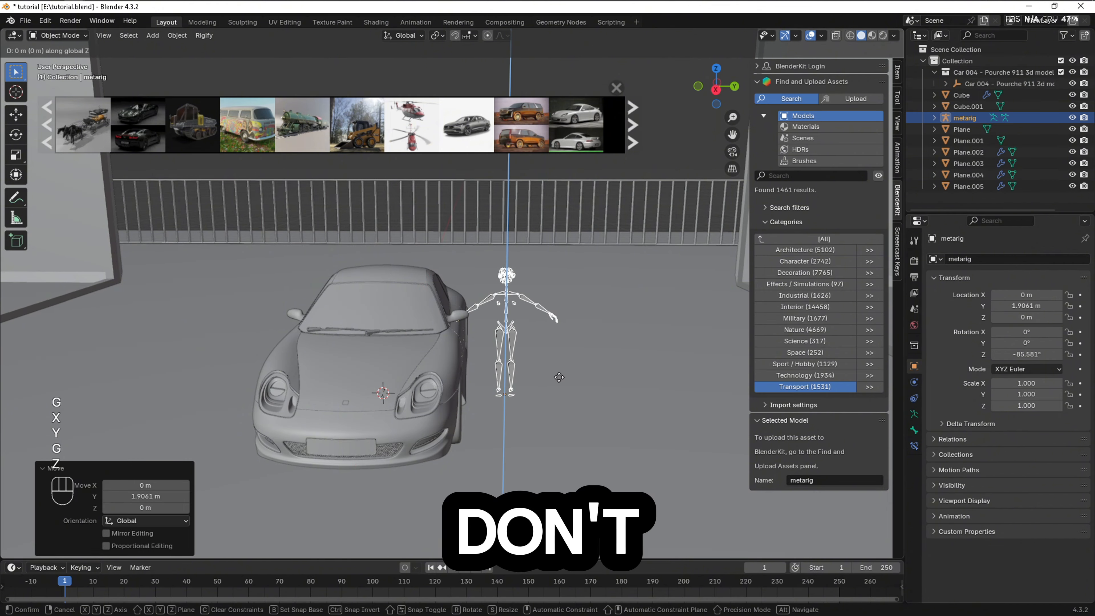
Adjust the Porsche's height along Z so it sits on the ground beside the metarig.
{"action": "left_click", "coordinate": [513, 379]}
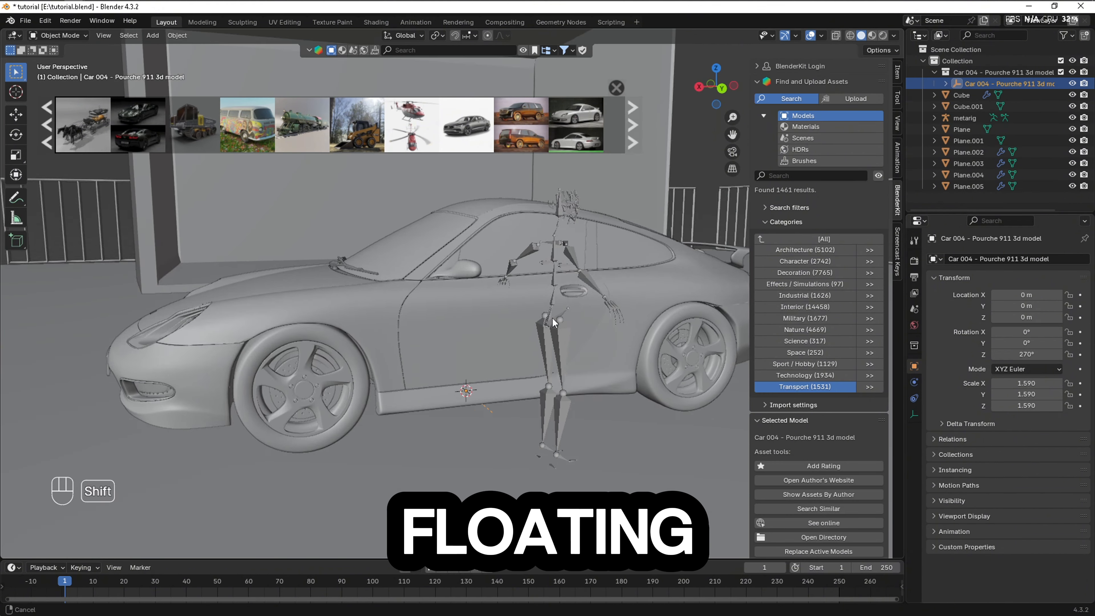
{"action": "middle_click_drag", "start_coordinate": [553, 318], "coordinate": [520, 401], "text": "shift"}
{"action": "key", "text": "g"}
{"action": "key", "text": "z"}
{"action": "left_click", "coordinate": [555, 284]}
Rotate the metarig 90° about the global Z axis.
{"action": "left_click", "coordinate": [520, 401]}
{"action": "key", "text": "r"}
{"action": "key", "text": "x"}
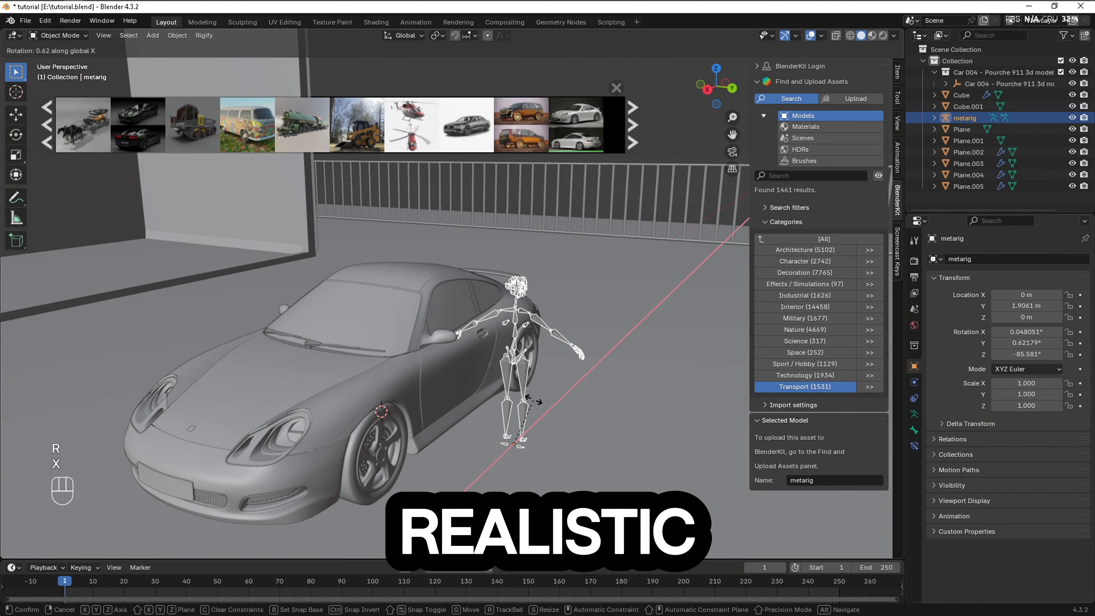
{"action": "key", "text": "Return"}
Move the metarig -0.36174 m along Y, closer to the side of the Porsche.
{"action": "key", "text": "g"}
{"action": "key", "text": "x"}
{"action": "key", "text": "y"}
{"action": "left_click", "coordinate": [501, 328]}
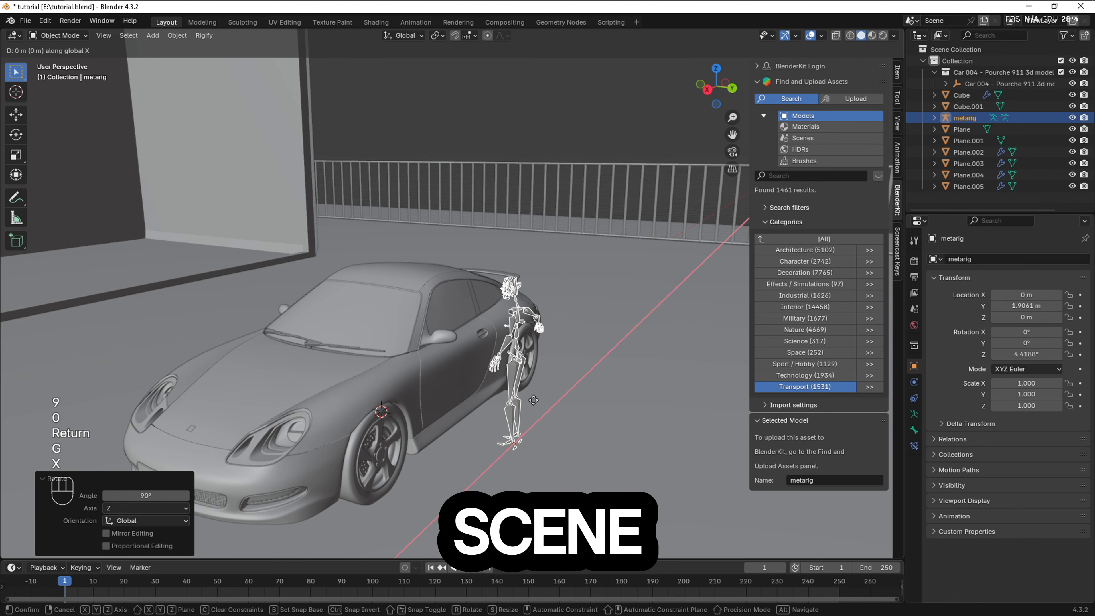
{"action": "middle_click_drag", "start_coordinate": [501, 328], "coordinate": [487, 371]}
Set the render engine to Cycles and its device to GPU Compute.
{"action": "left_click", "coordinate": [914, 261]}
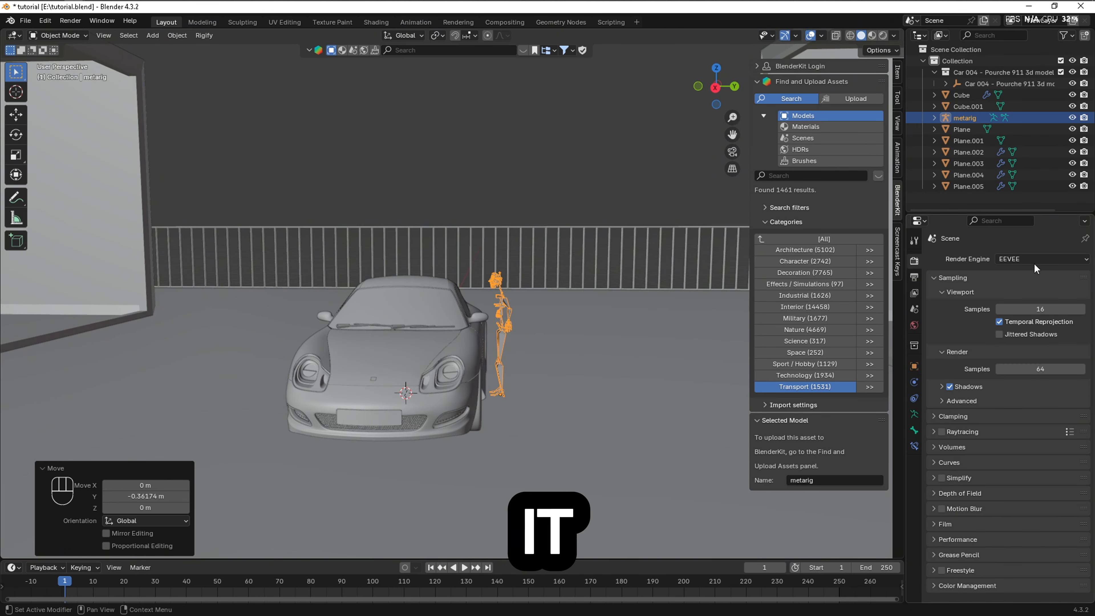
{"action": "left_click", "coordinate": [1034, 259]}
{"action": "left_click", "coordinate": [1014, 297]}
{"action": "left_click", "coordinate": [1018, 289]}
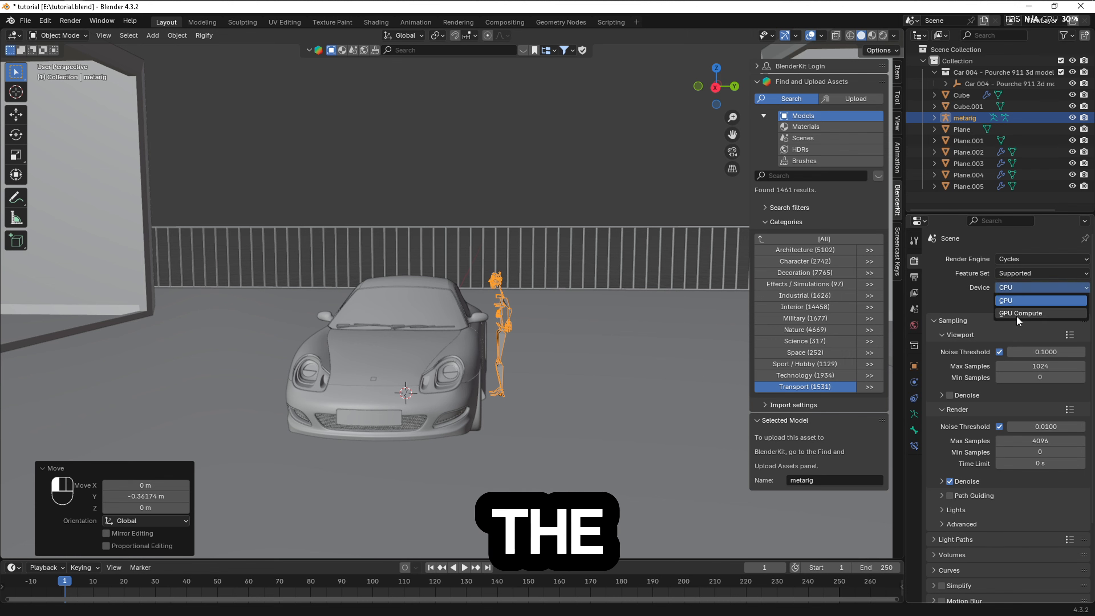
{"action": "left_click", "coordinate": [1016, 316]}
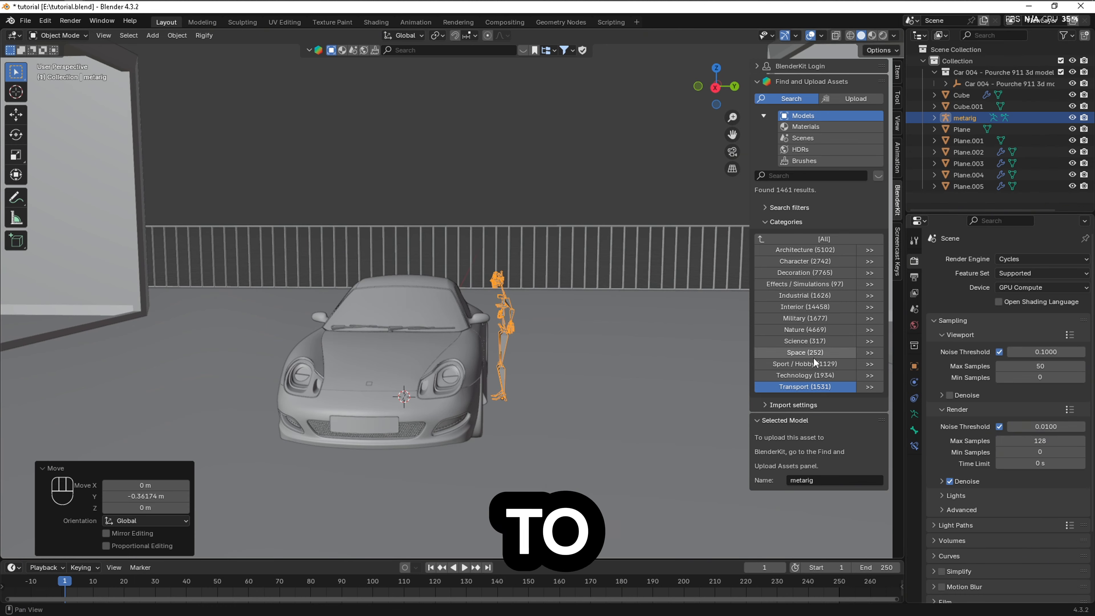
Browse BlenderKit's Transport models and place the Benz SL300 Classic car in the scene at the Porsche's position.
{"action": "left_click", "coordinate": [811, 387]}
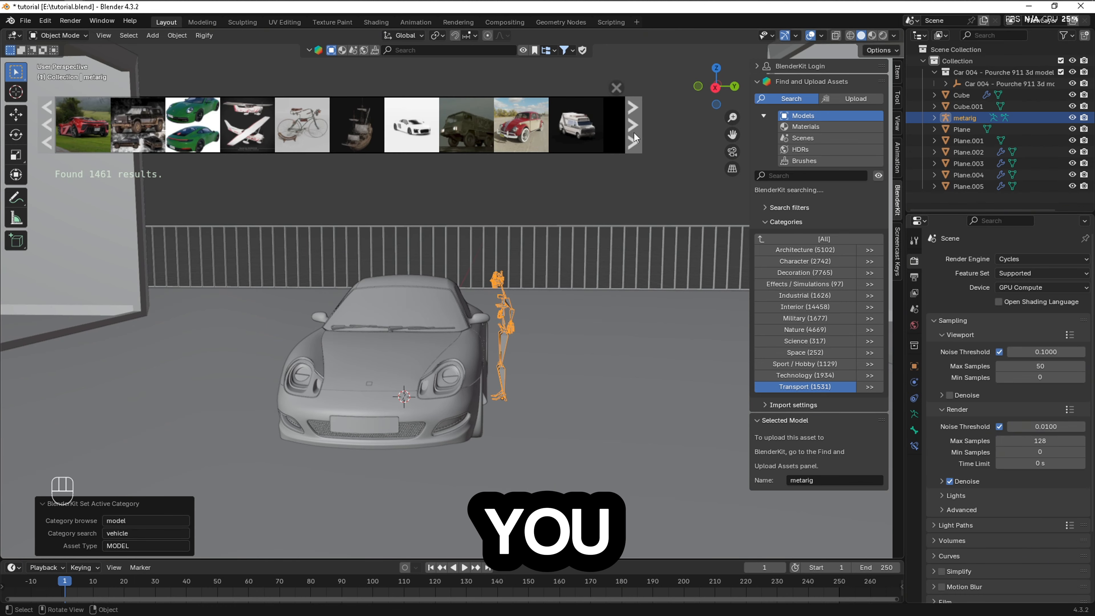
{"action": "mouse_move", "coordinate": [296, 132]}
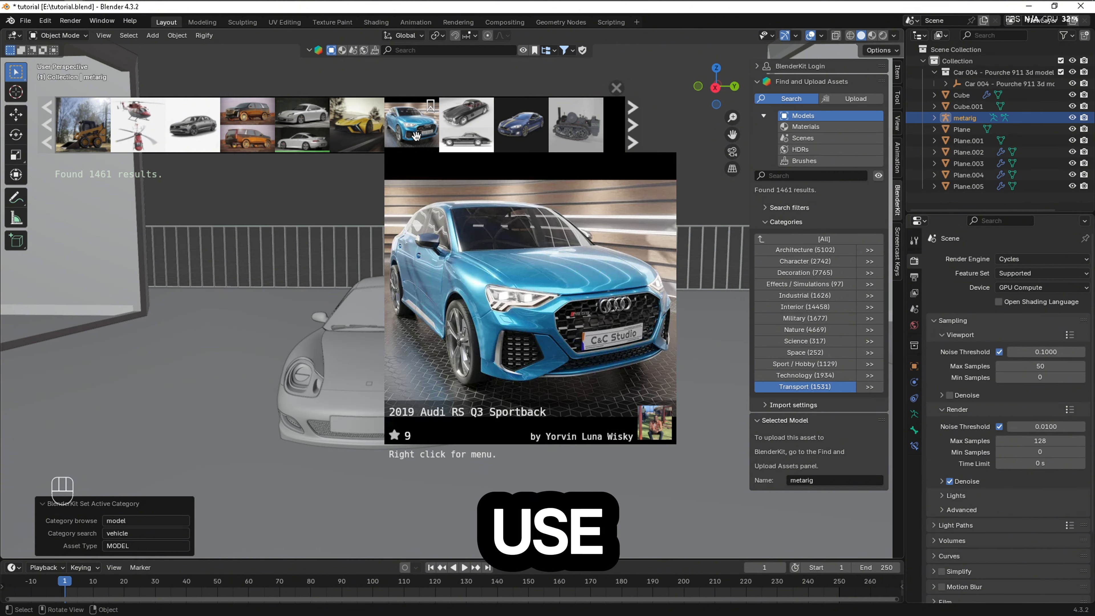
{"action": "left_click_drag", "start_coordinate": [466, 125], "coordinate": [403, 396]}
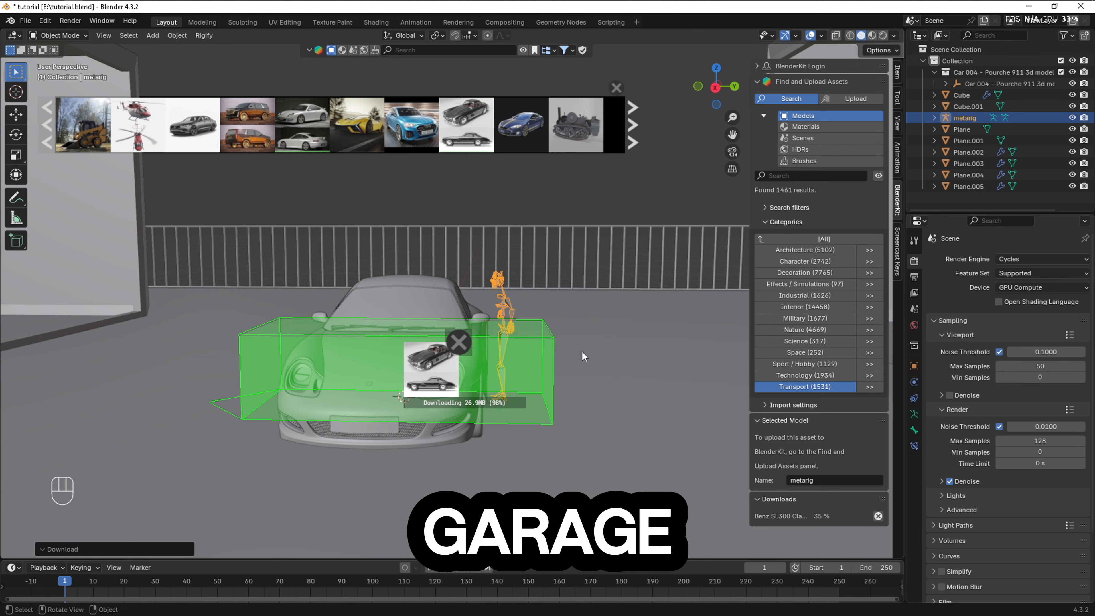
Scale up the Benz SL300 Classic car and raise it about 0.07 m along Z.
{"action": "key", "text": "g"}
{"action": "key", "text": "z"}
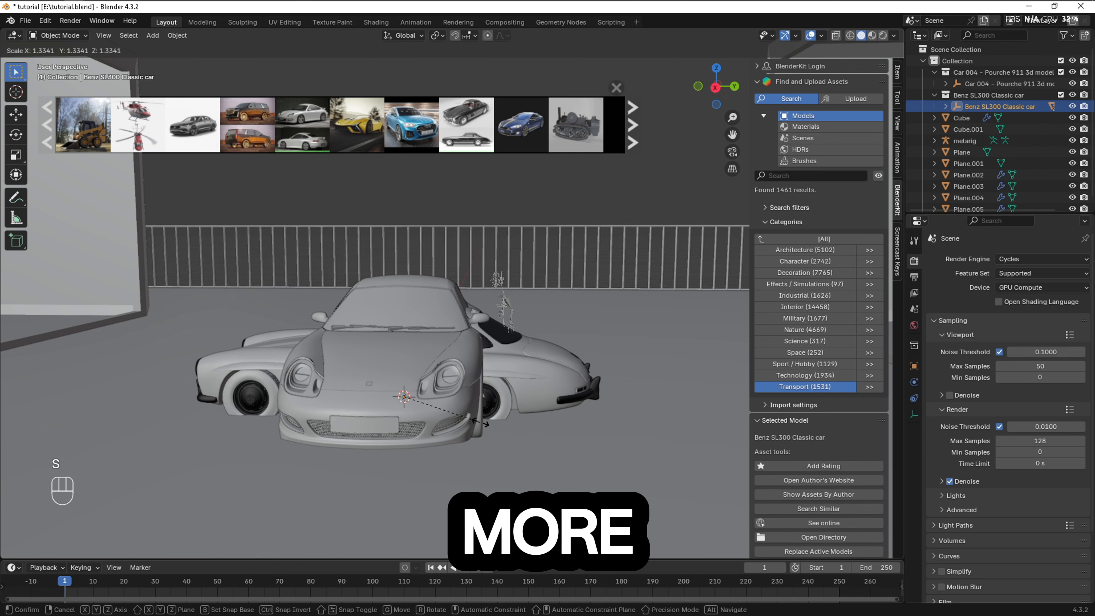
{"action": "left_click", "coordinate": [477, 415]}
Rotate the Benz SL300 180° about Z and move it along X and Y into the garage.
{"action": "key", "text": "r"}
{"action": "key", "text": "z"}
{"action": "key", "text": "1"}
{"action": "key", "text": "8"}
{"action": "key", "text": "0"}
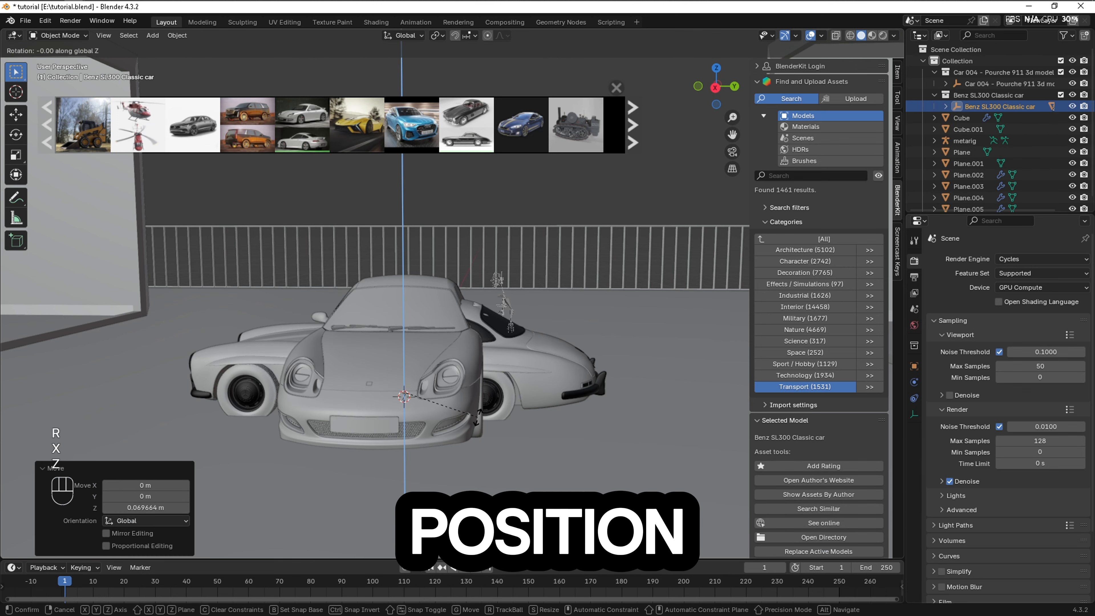
{"action": "key", "text": "Return"}
{"action": "key", "text": "g"}
{"action": "key", "text": "x"}
{"action": "key", "text": "y"}
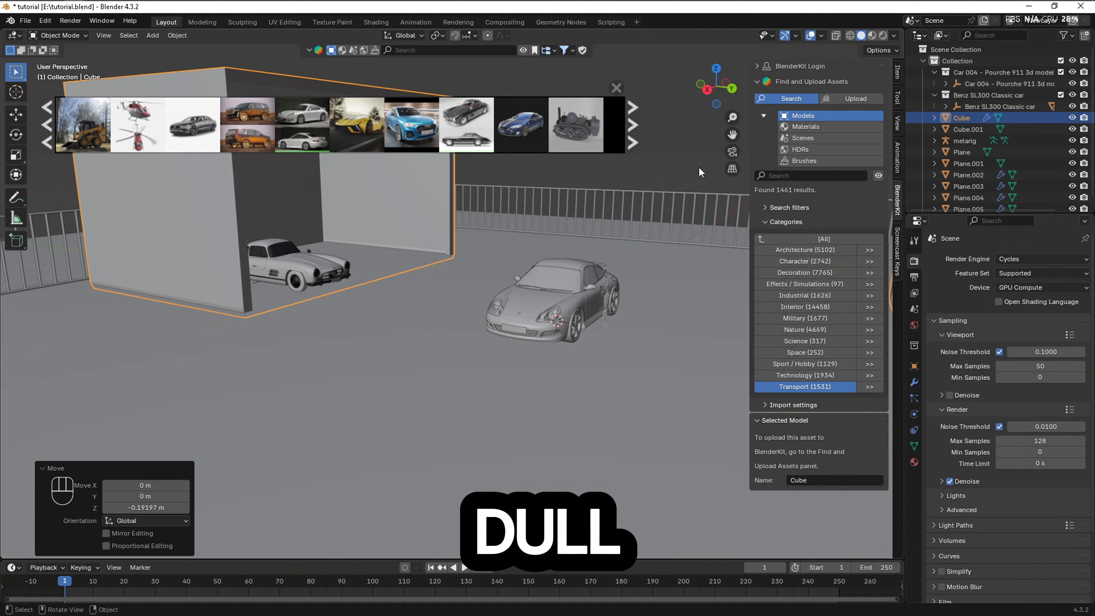
Add a camera to the scene and look through it.
{"action": "middle_click_drag", "start_coordinate": [415, 309], "coordinate": [484, 347]}
{"action": "key", "text": "shift+a"}
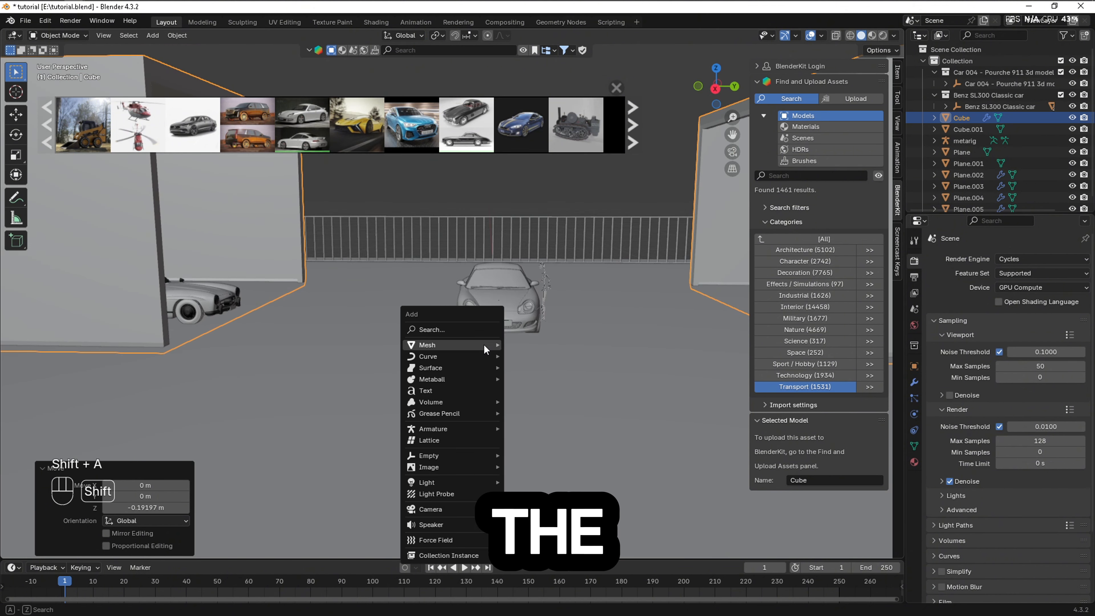
{"action": "mouse_move", "coordinate": [452, 460]}
{"action": "left_click", "coordinate": [438, 509]}
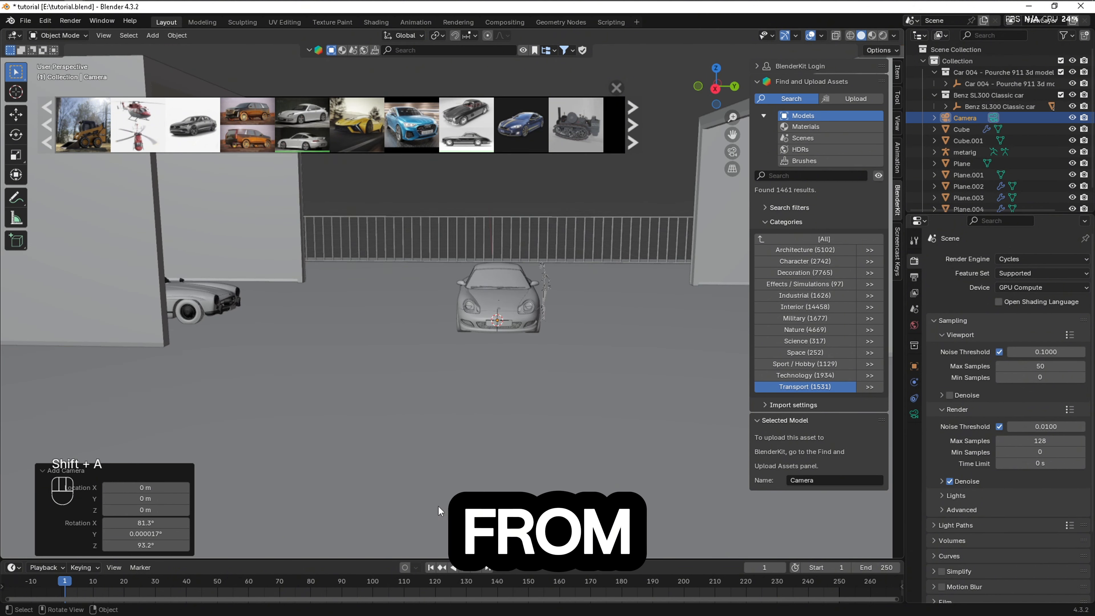
{"action": "key", "text": "KP_0"}
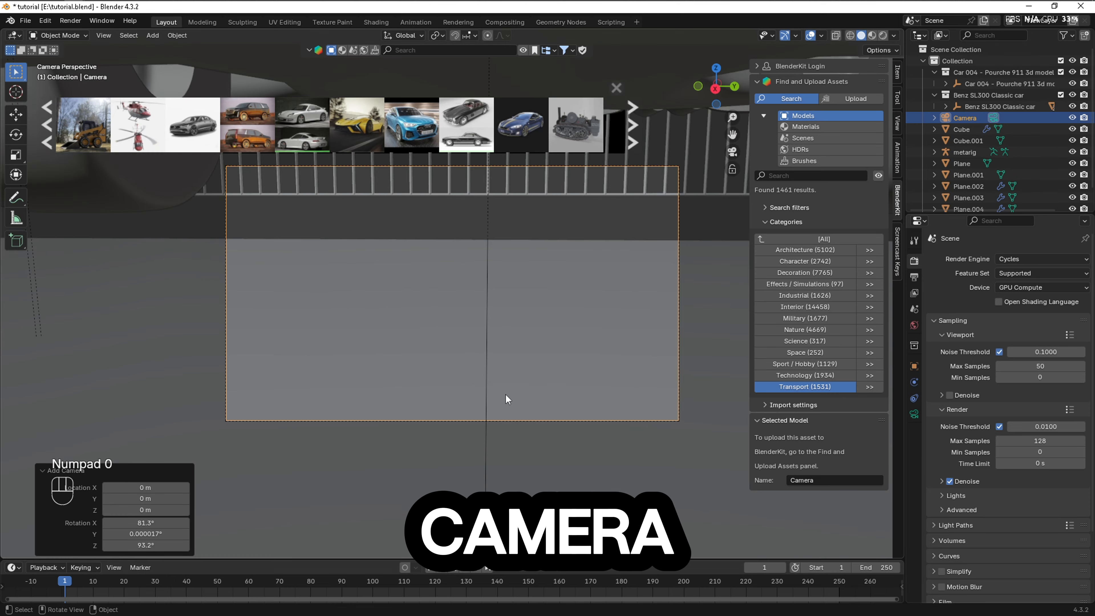
Move the camera back and sideways with Walk navigation until it frames the Porsche from a front three-quarter angle.
{"action": "key", "text": "shift+grave"}
{"action": "key", "text": "s"}
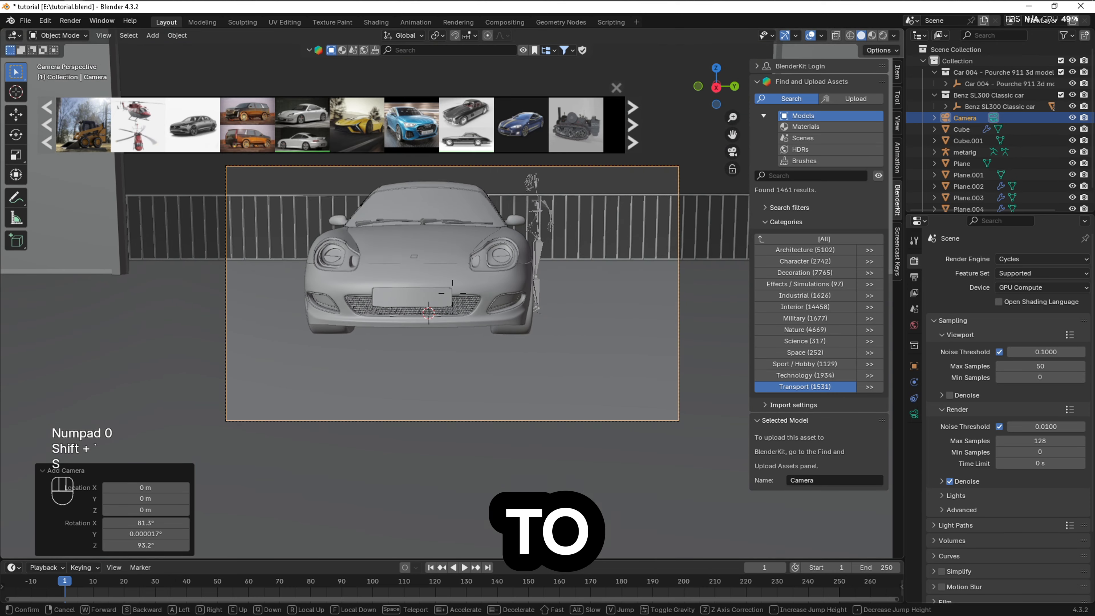
{"action": "key", "text": "a"}
{"action": "key", "text": "a"}
{"action": "key", "text": "a"}
{"action": "key", "text": "a"}
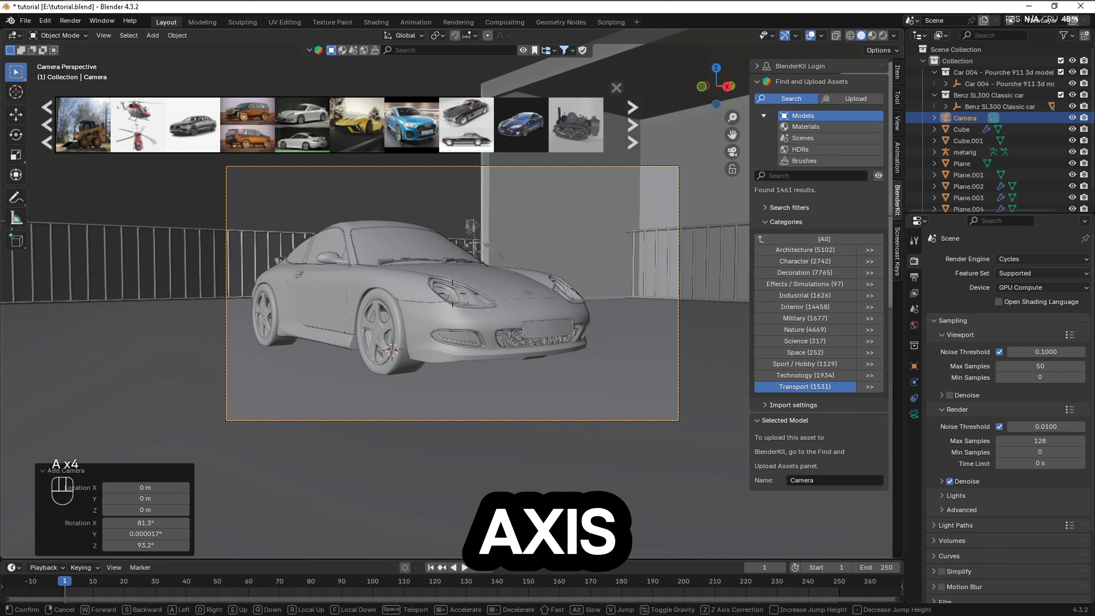
{"action": "key", "text": "q"}
{"action": "key", "text": "q"}
{"action": "key", "text": "d"}
{"action": "key", "text": "d"}
{"action": "key", "text": "d"}
{"action": "key", "text": "d"}
{"action": "key", "text": "d"}
{"action": "key", "text": "d"}
{"action": "key", "text": "d"}
{"action": "key", "text": "d"}
{"action": "key", "text": "d"}
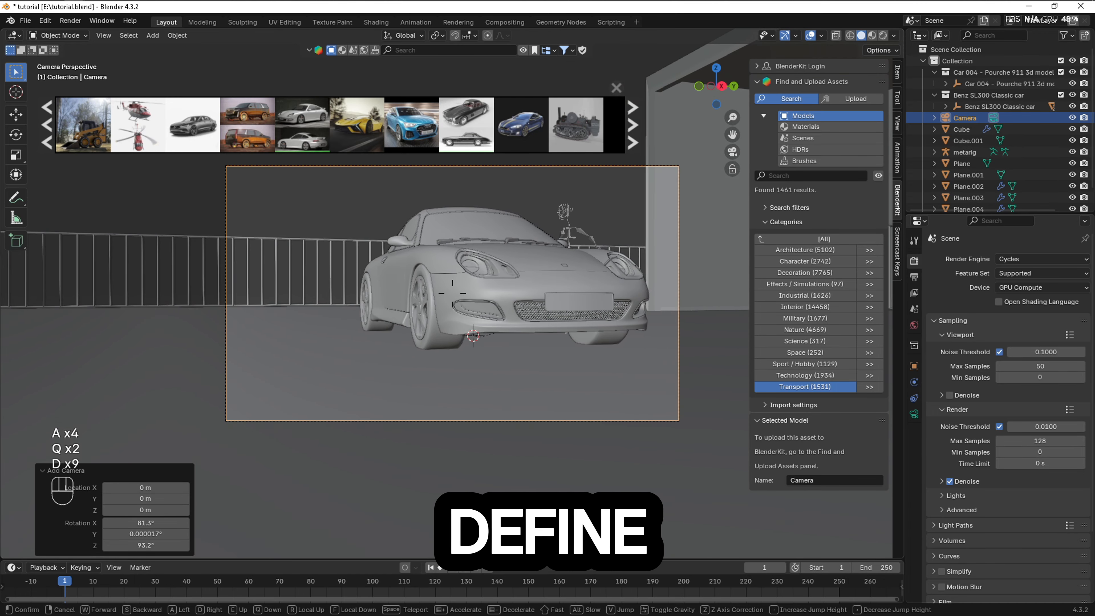
{"action": "left_click", "coordinate": [507, 399]}
Set the camera's focal length to 35 mm and raise the camera with Walk navigation to reframe the Porsche.
{"action": "left_click", "coordinate": [913, 414]}
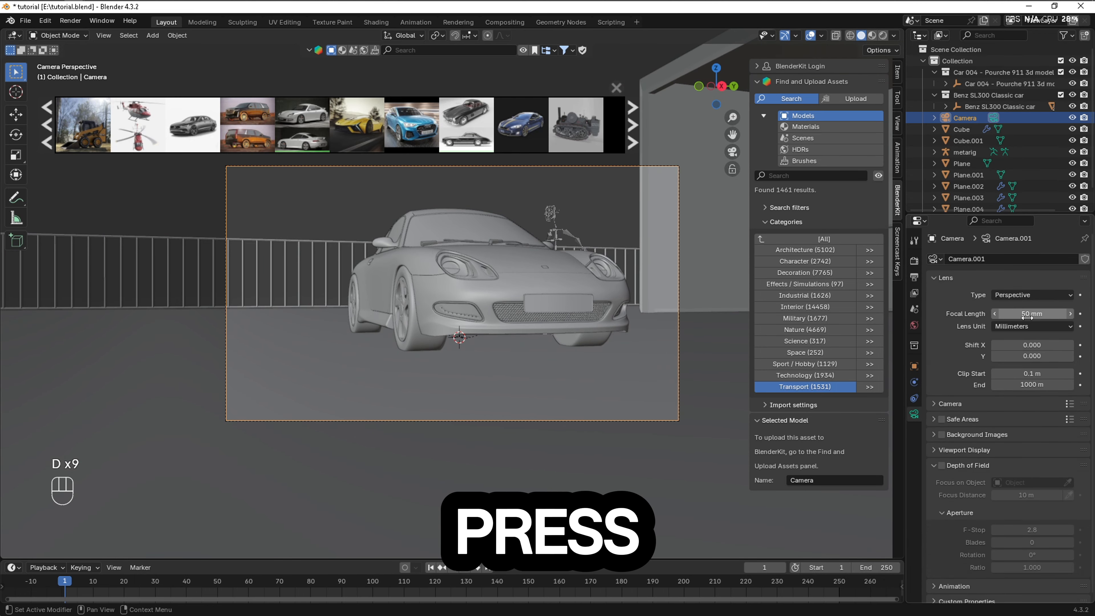
{"action": "left_click_drag", "start_coordinate": [1031, 314], "coordinate": [999, 313]}
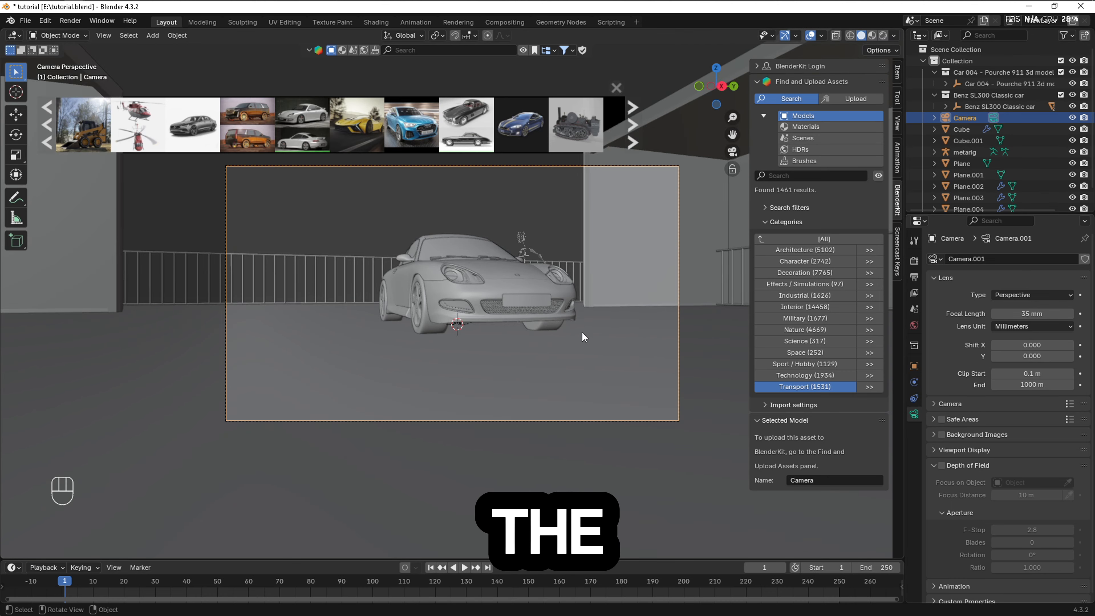
{"action": "key", "text": "shift+grave"}
{"action": "key", "text": "e"}
{"action": "key", "text": "e"}
{"action": "key", "text": "e"}
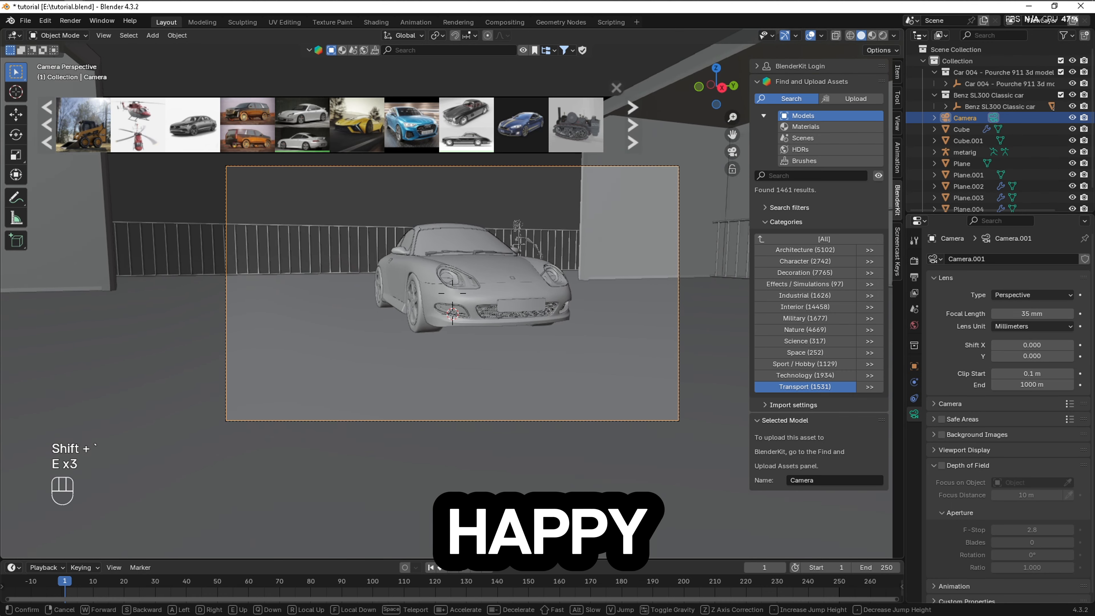
{"action": "left_click", "coordinate": [565, 337]}
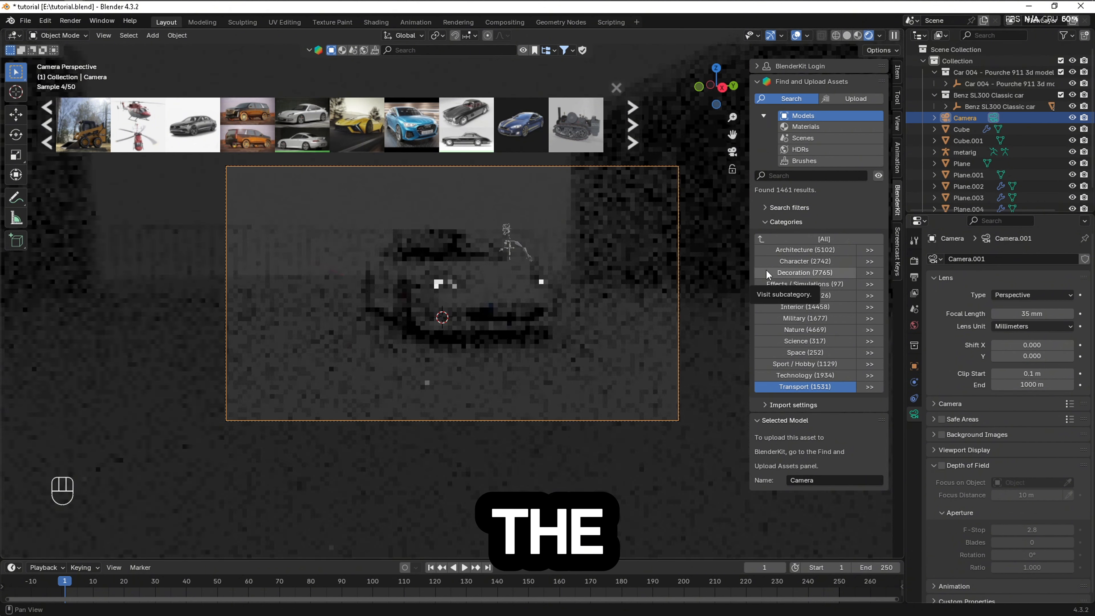
Search BlenderKit's HDRs for "Lake Highsky Blue Sky" and load that HDR into the scene at 2048 resolution.
{"action": "left_click", "coordinate": [815, 149]}
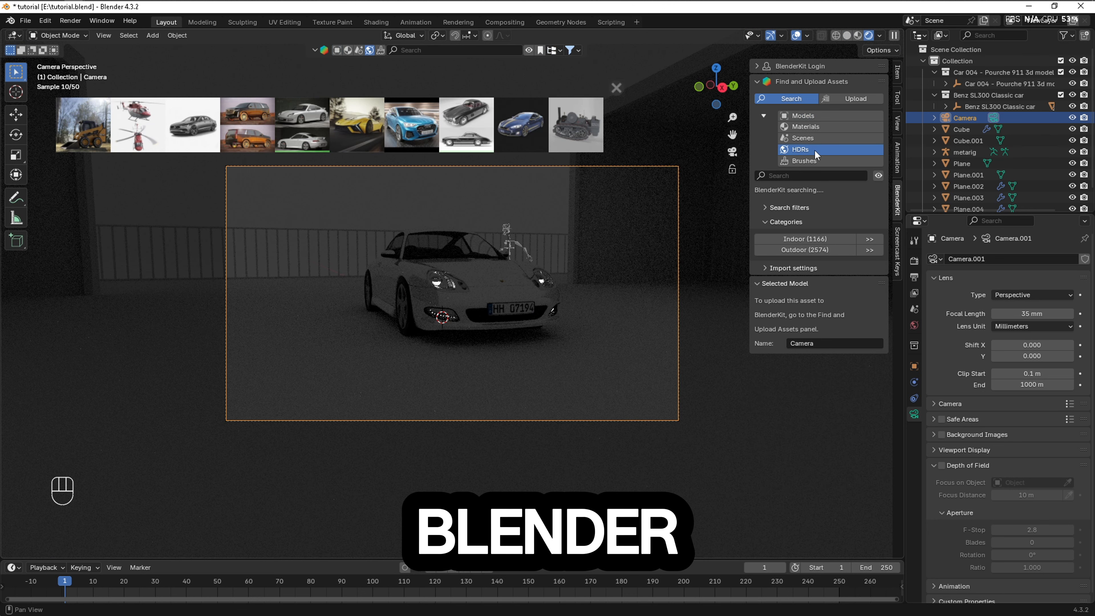
{"action": "left_click", "coordinate": [791, 176]}
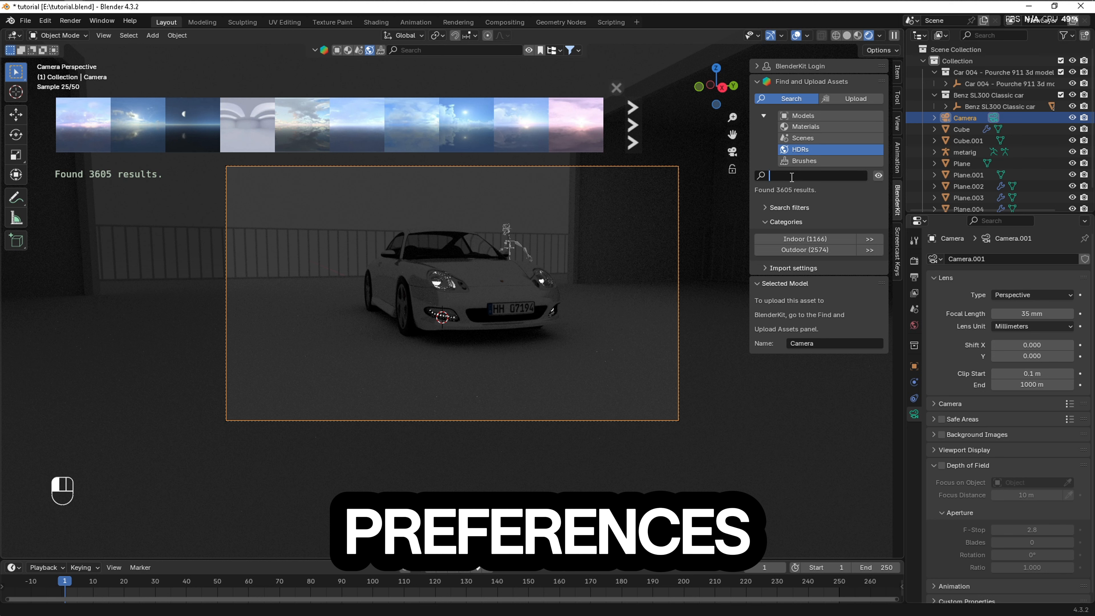
{"action": "type", "text": "Lake Highsky Blue Sky"}
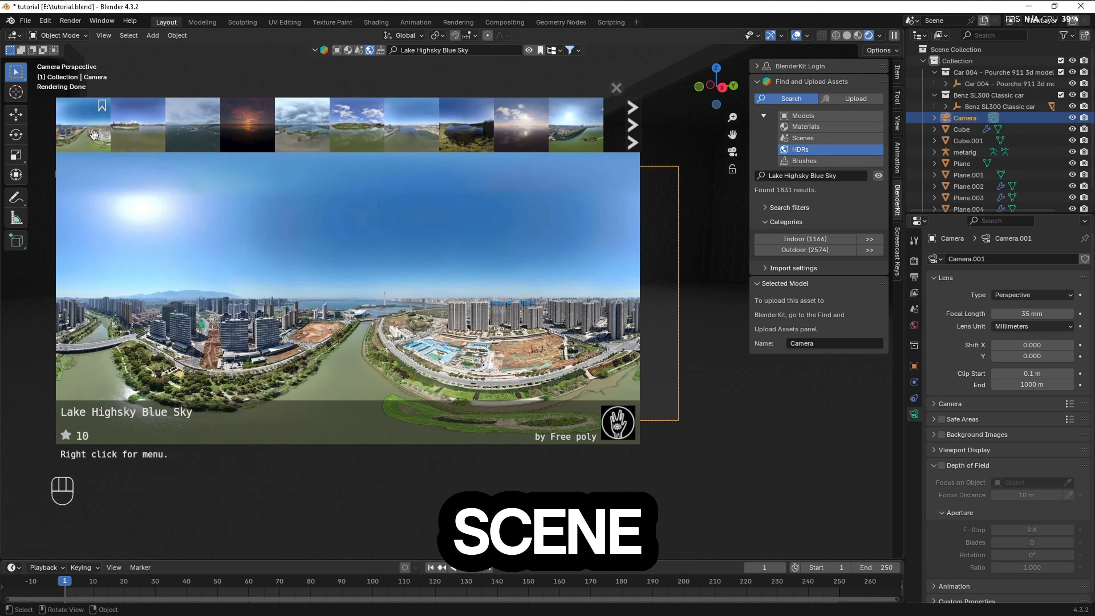
{"action": "left_click", "coordinate": [93, 135]}
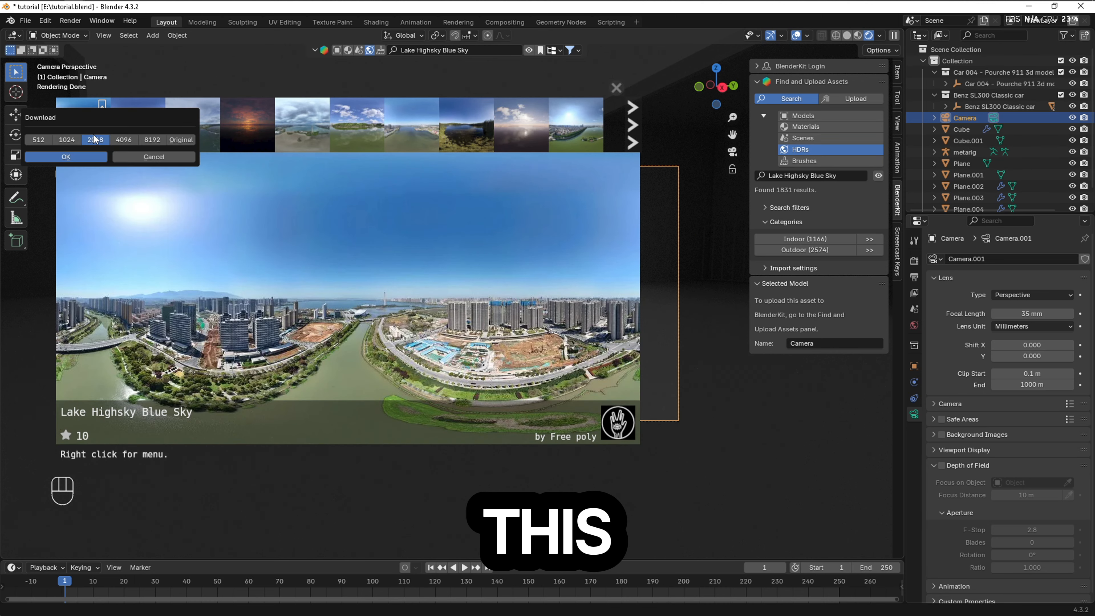
{"action": "left_click", "coordinate": [87, 160]}
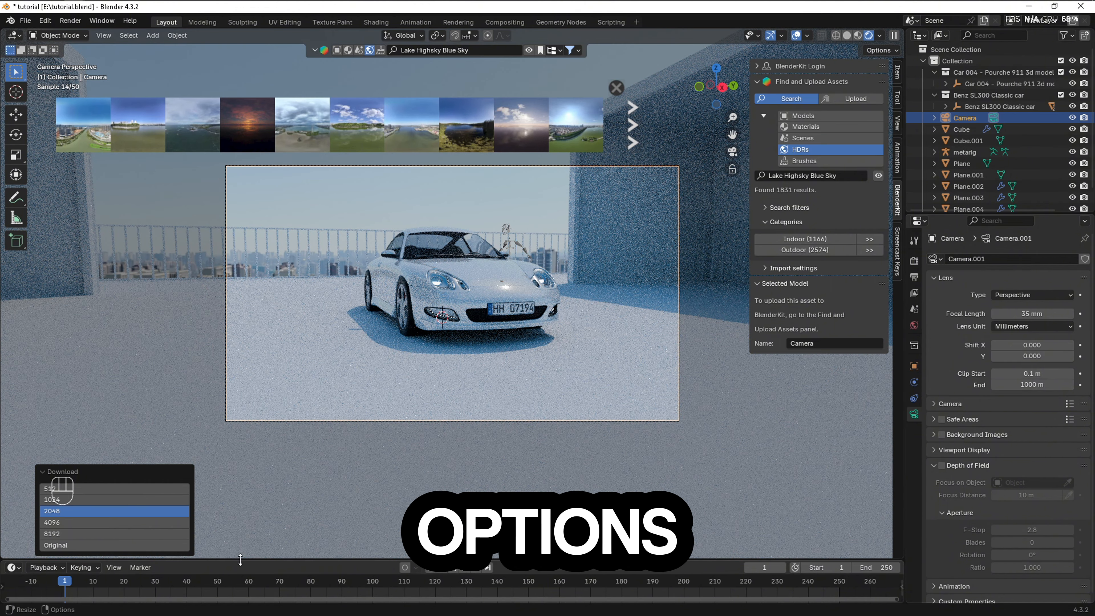
Enlarge the timeline area and turn it into a Shader Editor showing the World nodes.
{"action": "left_click_drag", "start_coordinate": [239, 560], "coordinate": [253, 453]}
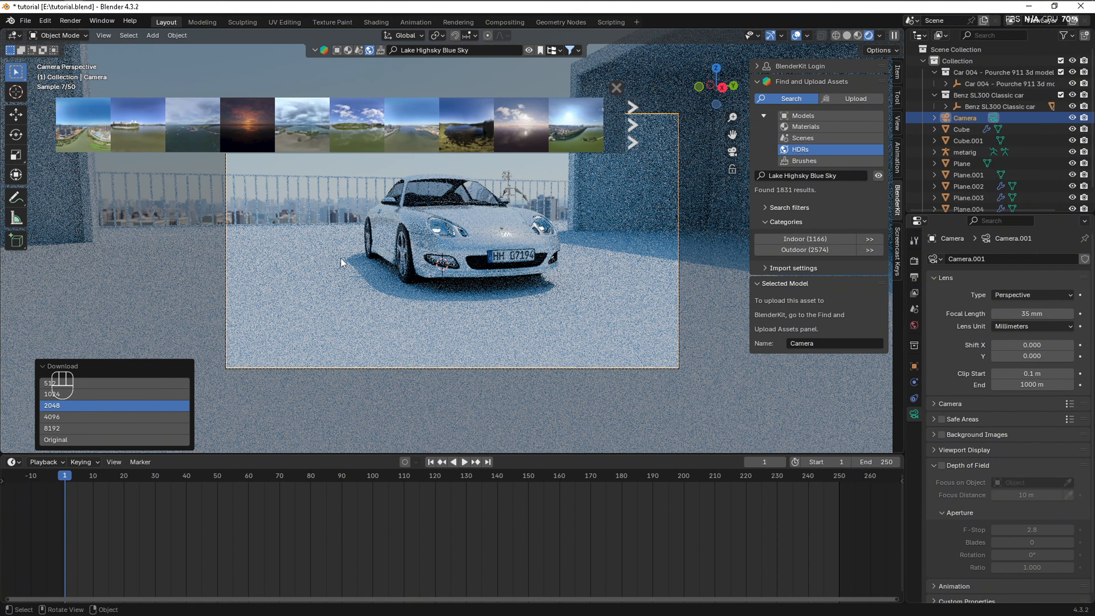
{"action": "middle_click_drag", "start_coordinate": [410, 252], "coordinate": [416, 260], "text": "shift"}
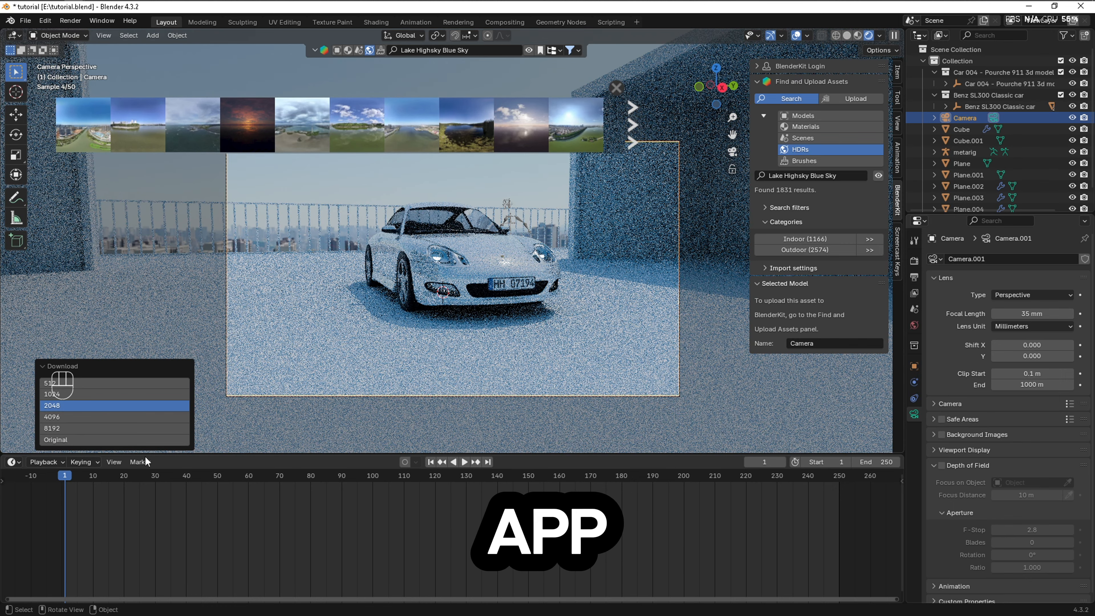
{"action": "left_click", "coordinate": [10, 463]}
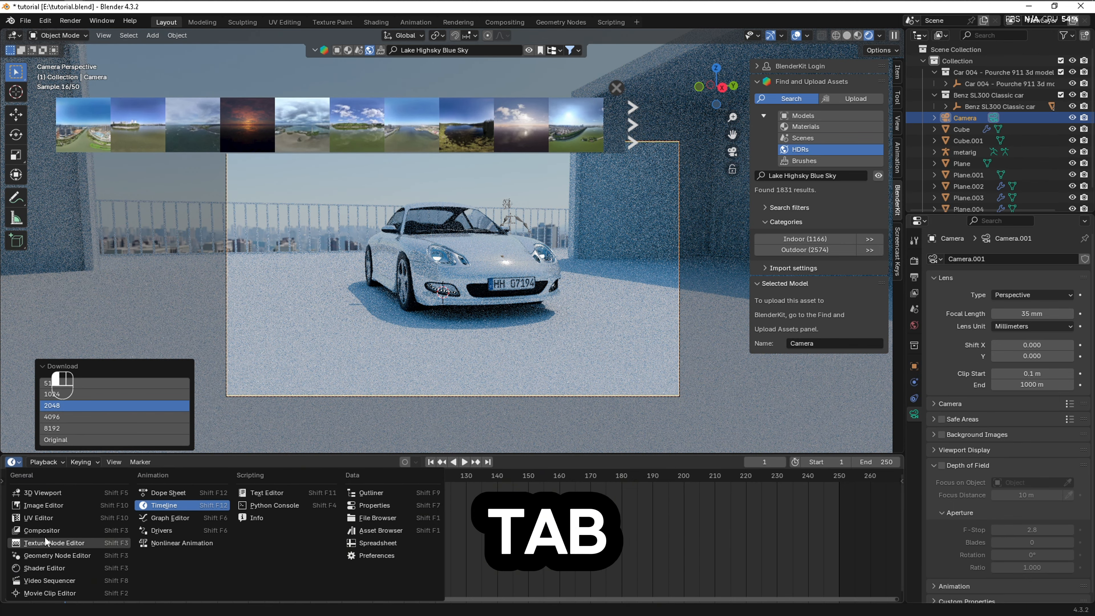
{"action": "left_click", "coordinate": [44, 568]}
{"action": "left_click", "coordinate": [51, 462]}
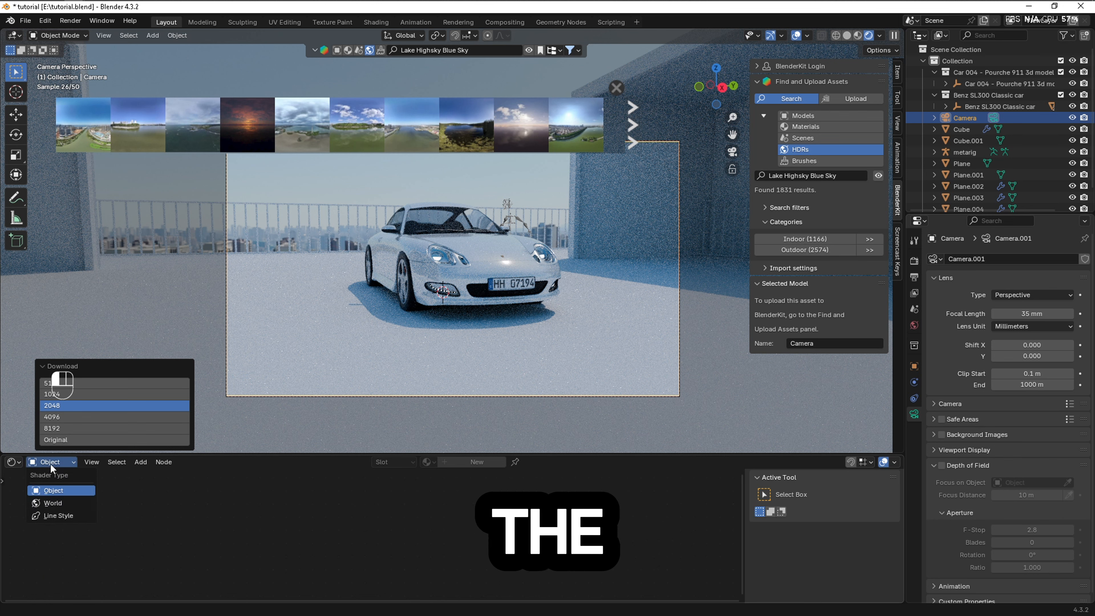
{"action": "left_click", "coordinate": [50, 503]}
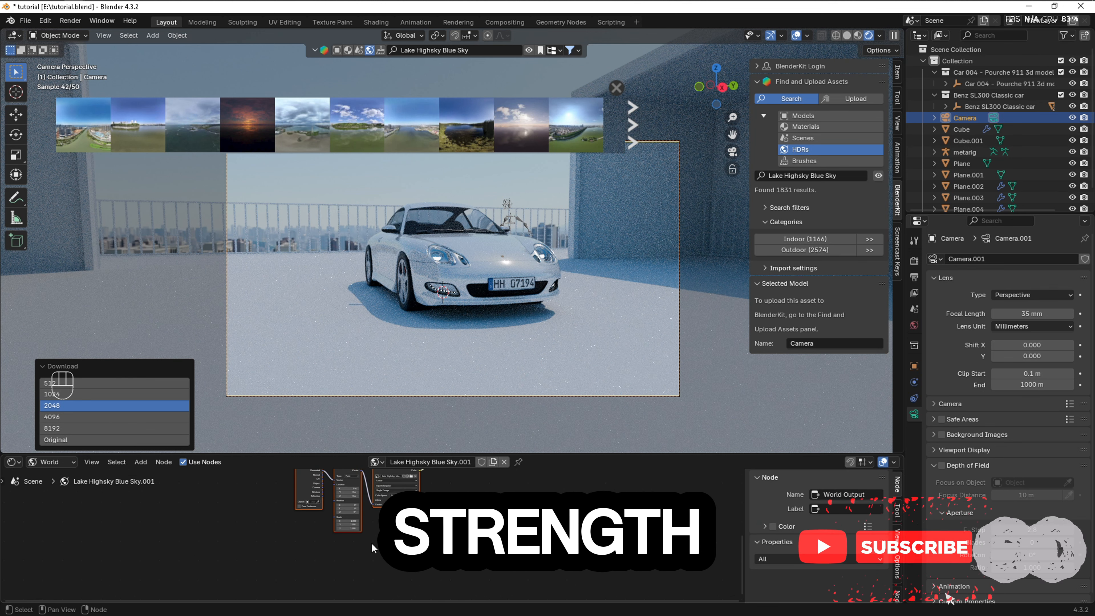
Adjust the rotation values of the World's Mapping node to reposition the city skyline behind the car.
{"action": "middle_click_drag", "start_coordinate": [349, 517], "coordinate": [384, 558]}
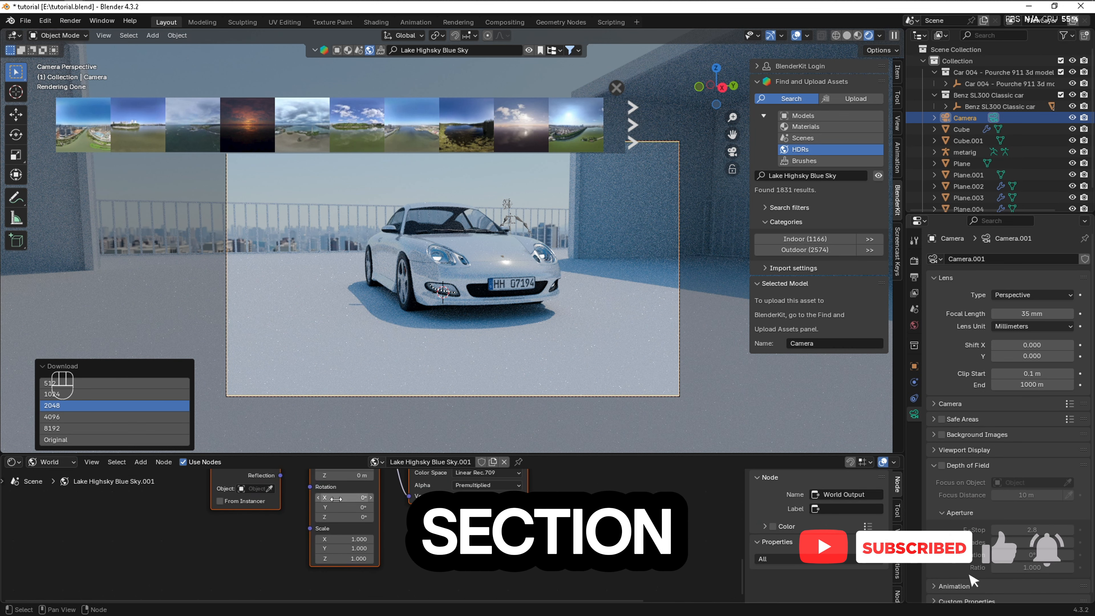
{"action": "mouse_move", "coordinate": [344, 497]}
{"action": "left_mouse_down"}
{"action": "mouse_move", "coordinate": [337, 517]}
{"action": "mouse_move", "coordinate": [364, 517]}
{"action": "mouse_move", "coordinate": [339, 507]}
{"action": "mouse_move", "coordinate": [348, 507]}
{"action": "left_mouse_up"}
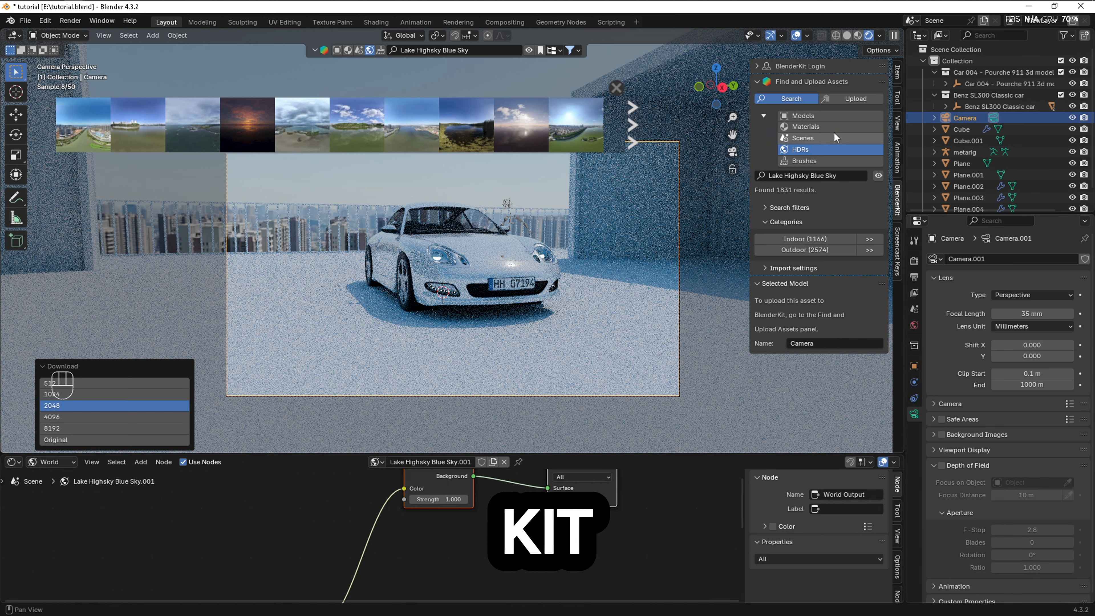
Select the ground plane and apply BlenderKit's "Old cracked concrete" material from the concrete category to it.
{"action": "left_click", "coordinate": [818, 128]}
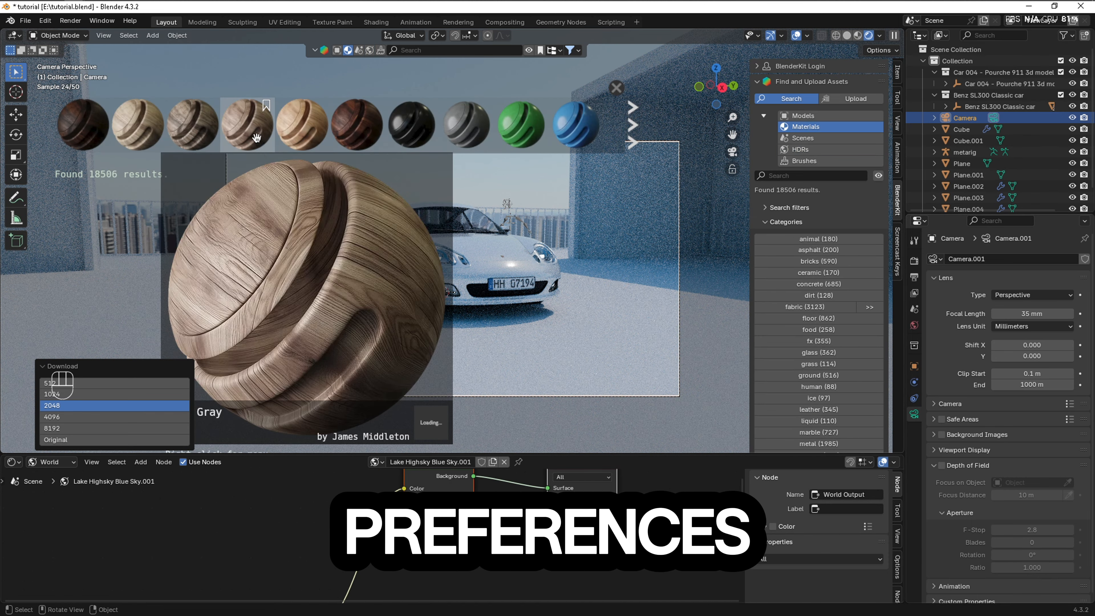
{"action": "left_click", "coordinate": [319, 317]}
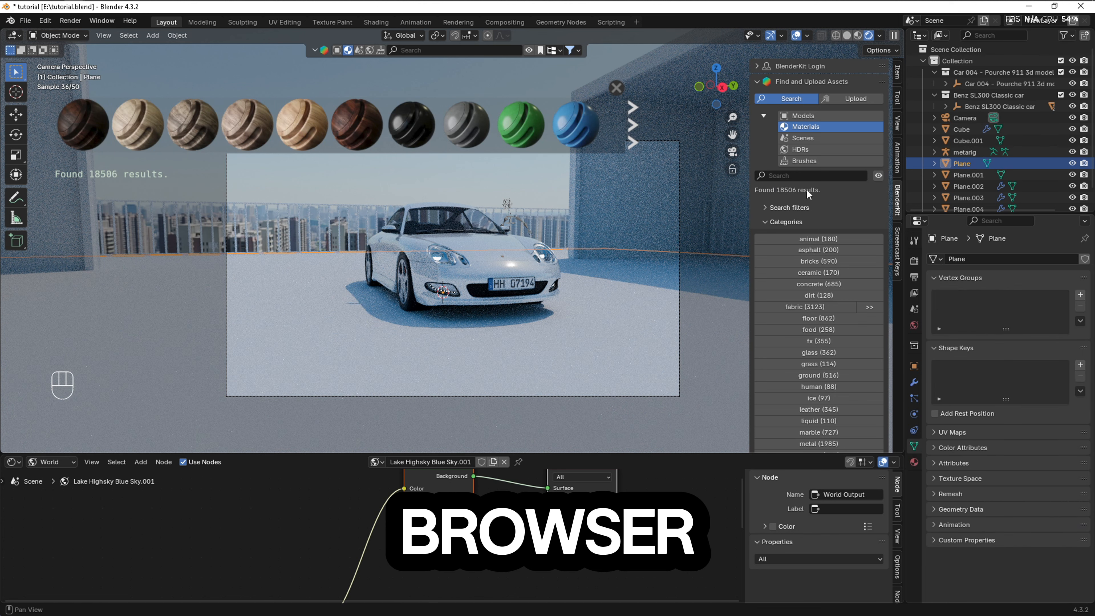
{"action": "left_click", "coordinate": [831, 284]}
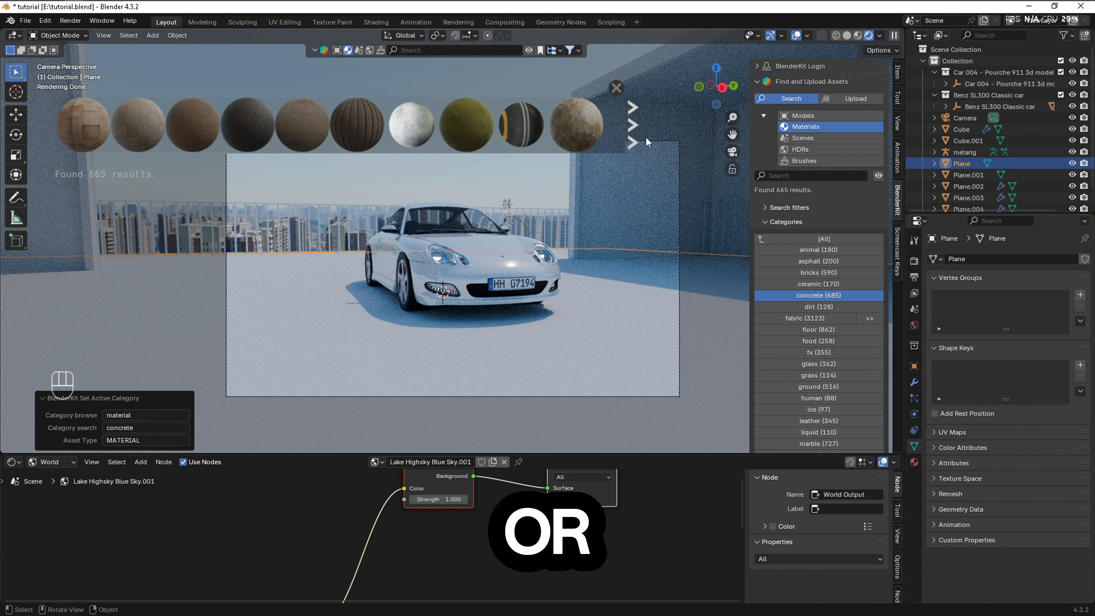
{"action": "left_click", "coordinate": [636, 142]}
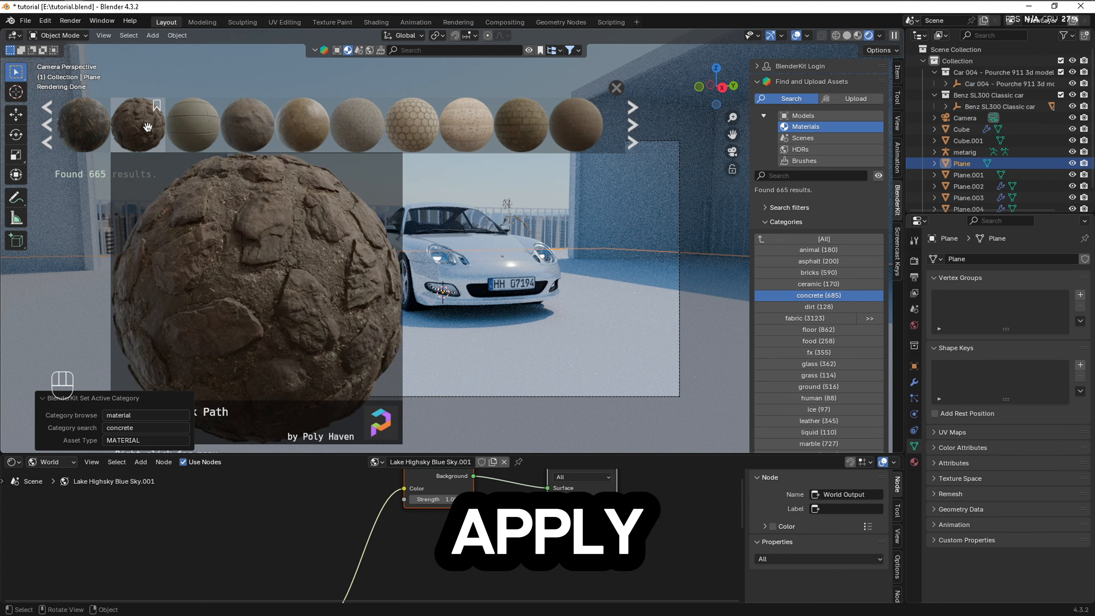
{"action": "left_click", "coordinate": [632, 141]}
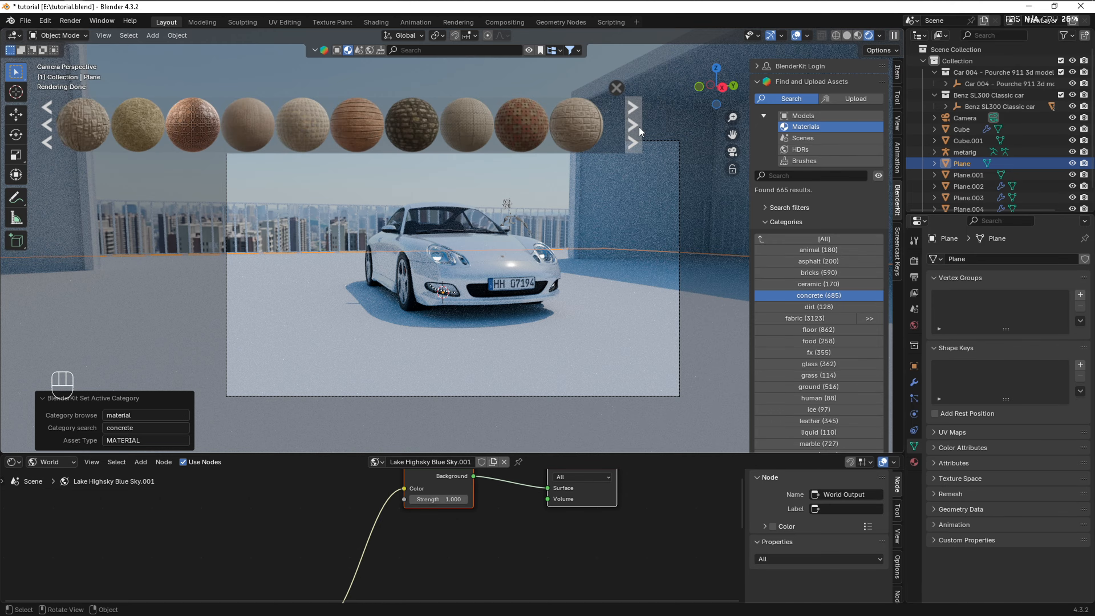
{"action": "left_click", "coordinate": [633, 141]}
{"action": "middle_click_drag", "start_coordinate": [474, 194], "coordinate": [550, 322]}
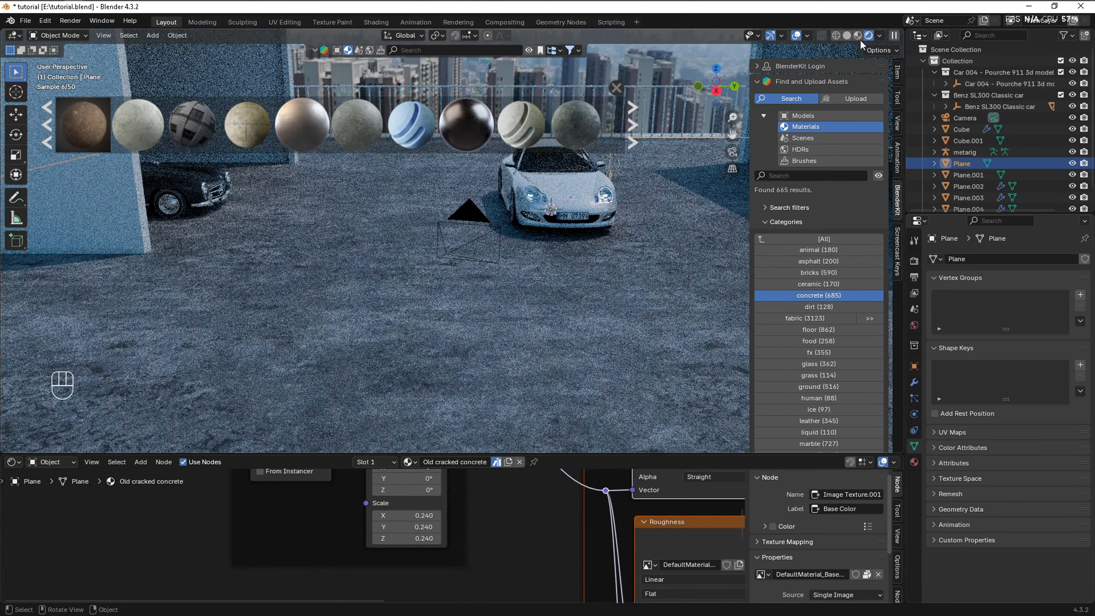
Switch the viewport to Material Preview and scale the side railing (Plane.003) to 0.916 along Z.
{"action": "left_click", "coordinate": [858, 35]}
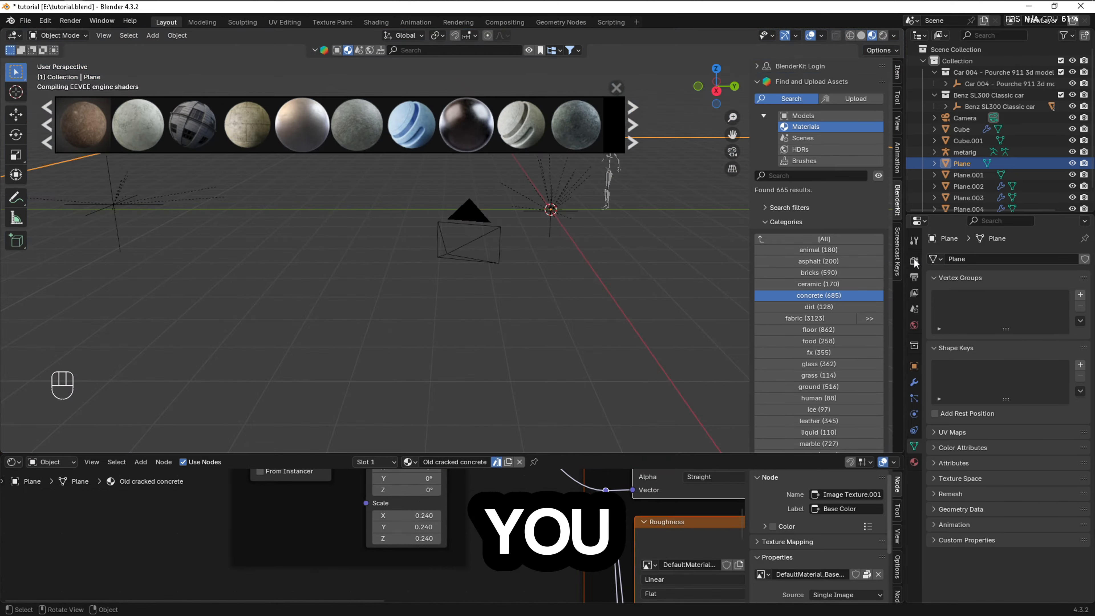
{"action": "left_click", "coordinate": [914, 261]}
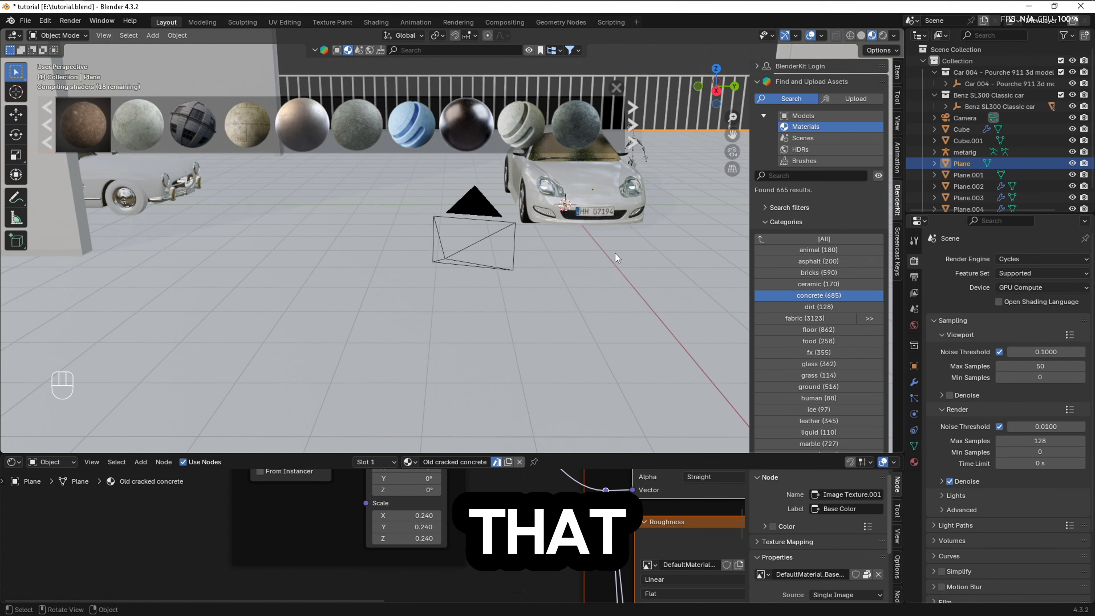
{"action": "scroll", "coordinate": [538, 274], "scroll_direction": "down", "scroll_amount": 6}
{"action": "middle_click_drag", "start_coordinate": [537, 274], "coordinate": [593, 247]}
{"action": "key", "text": "s"}
{"action": "key", "text": "z"}
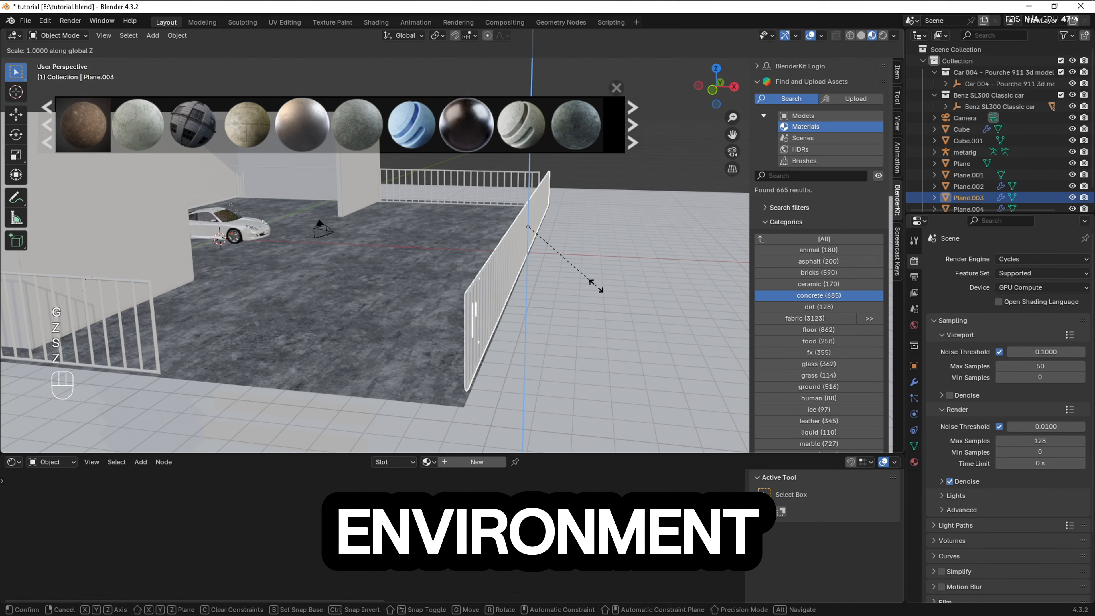
{"action": "left_click", "coordinate": [573, 263]}
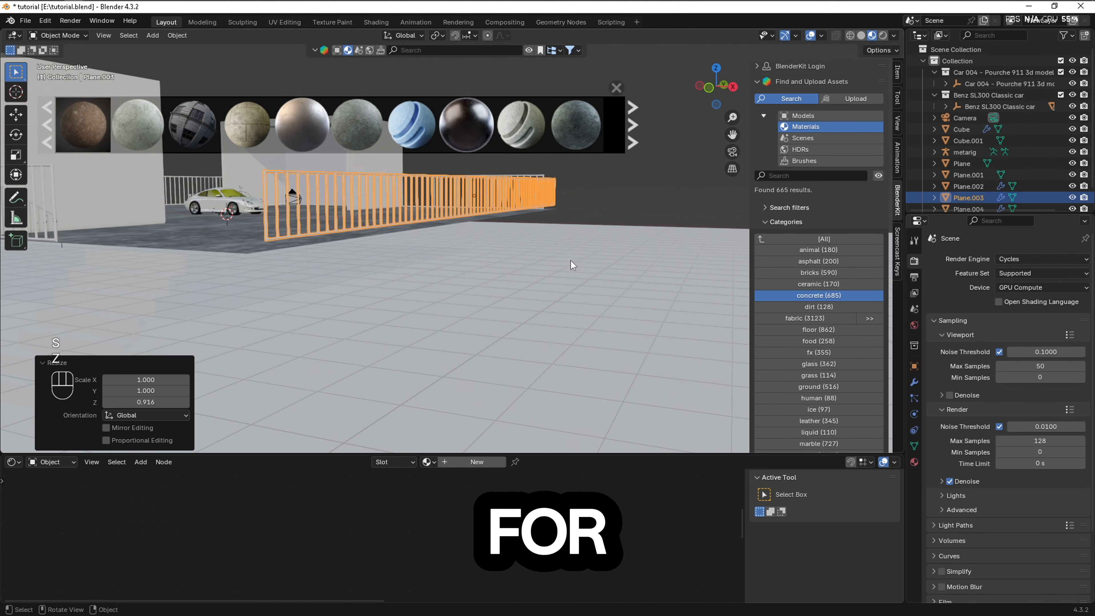
Move the side railing along Z to adjust its height against the ground.
{"action": "key", "text": "g"}
{"action": "key", "text": "z"}
{"action": "left_click", "coordinate": [524, 280]}
{"action": "middle_click_drag", "start_coordinate": [524, 281], "coordinate": [461, 333]}
{"action": "scroll", "coordinate": [461, 333], "scroll_direction": "down", "scroll_amount": 3}
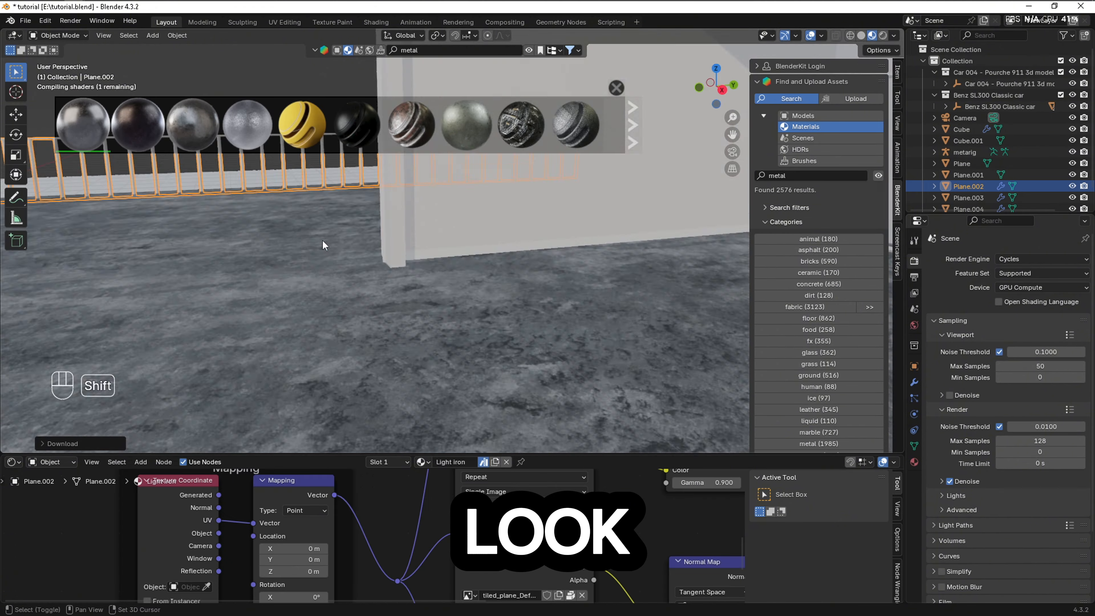
Unwrap the UVs of the Plane.002 railing that carries the Light iron material.
{"action": "key", "text": "Tab"}
{"action": "key", "text": "u"}
{"action": "mouse_move", "coordinate": [577, 270]}
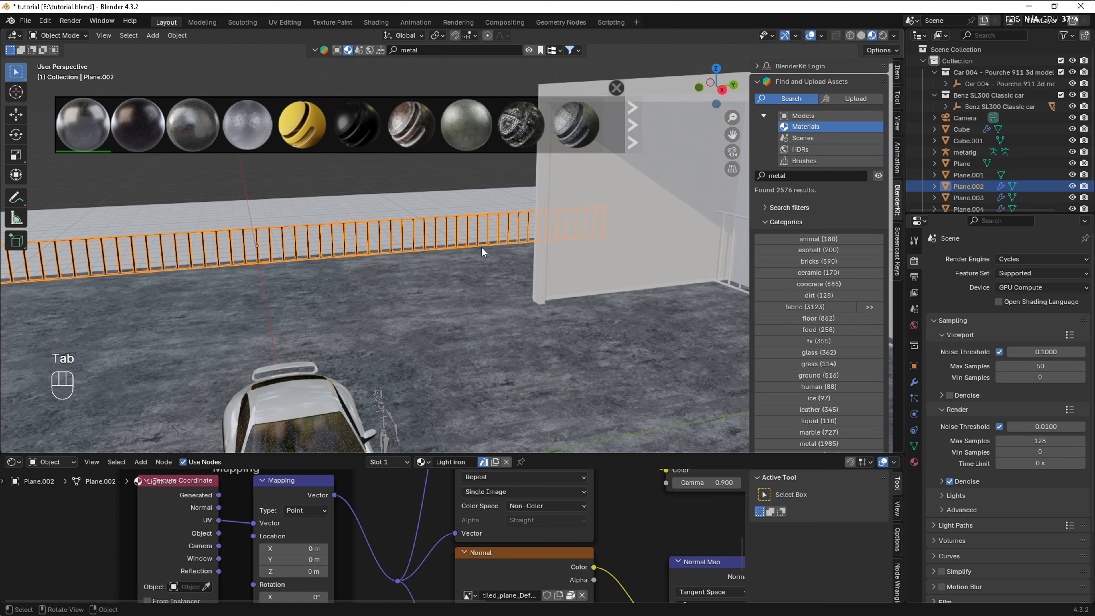
{"action": "scroll", "coordinate": [368, 246], "scroll_direction": "down", "scroll_amount": 3}
{"action": "middle_click_drag", "start_coordinate": [367, 246], "coordinate": [506, 339]}
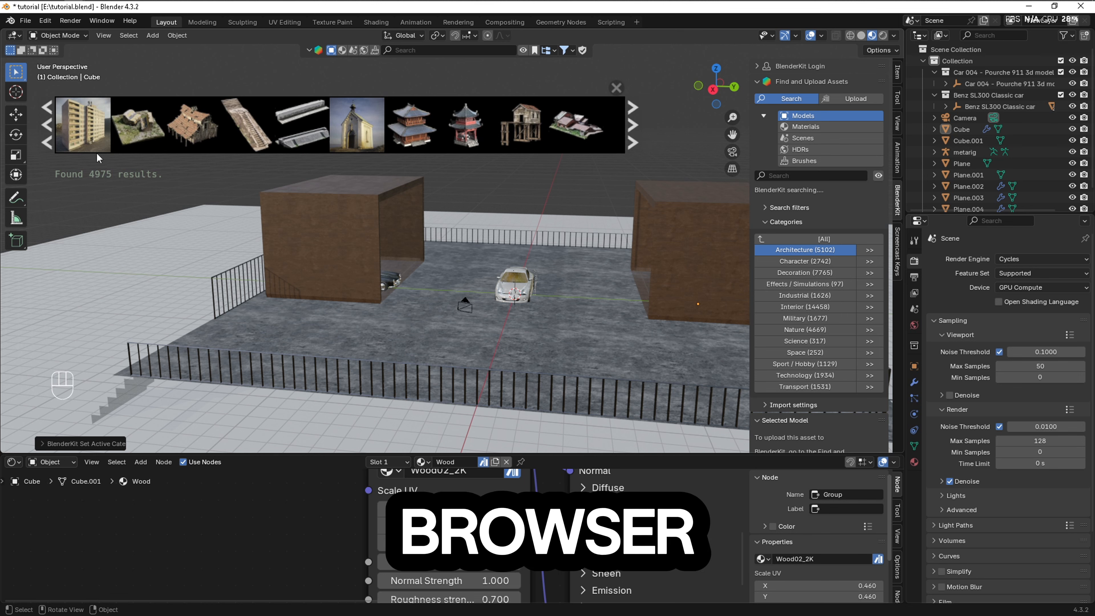
Place BlenderKit's "Block of flats" model from the Architecture category in the courtyard.
{"action": "mouse_move", "coordinate": [94, 139]}
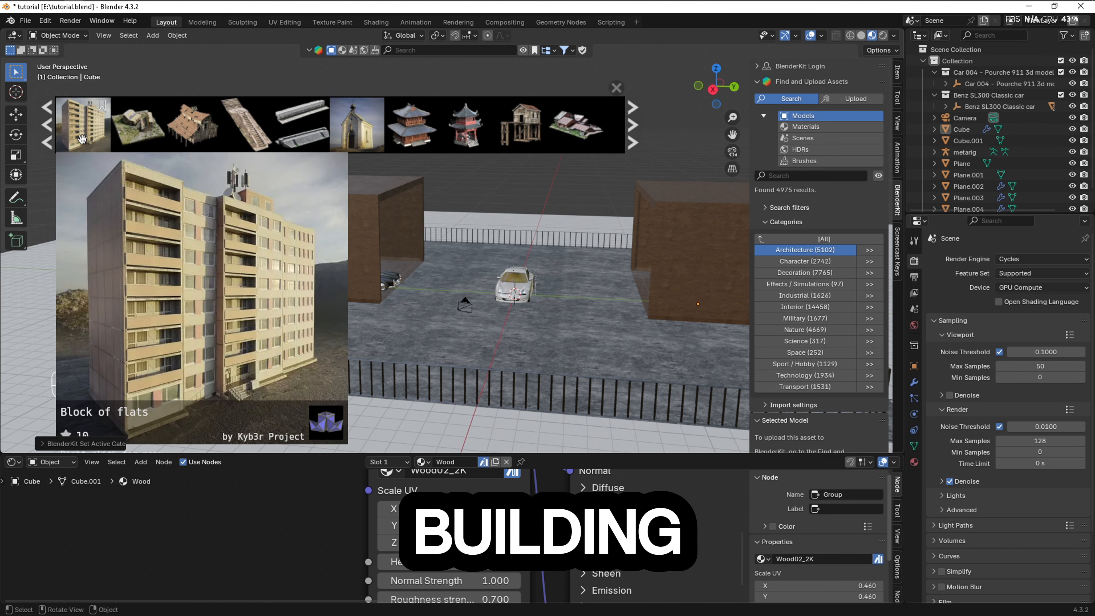
{"action": "left_click_drag", "start_coordinate": [83, 125], "coordinate": [515, 294]}
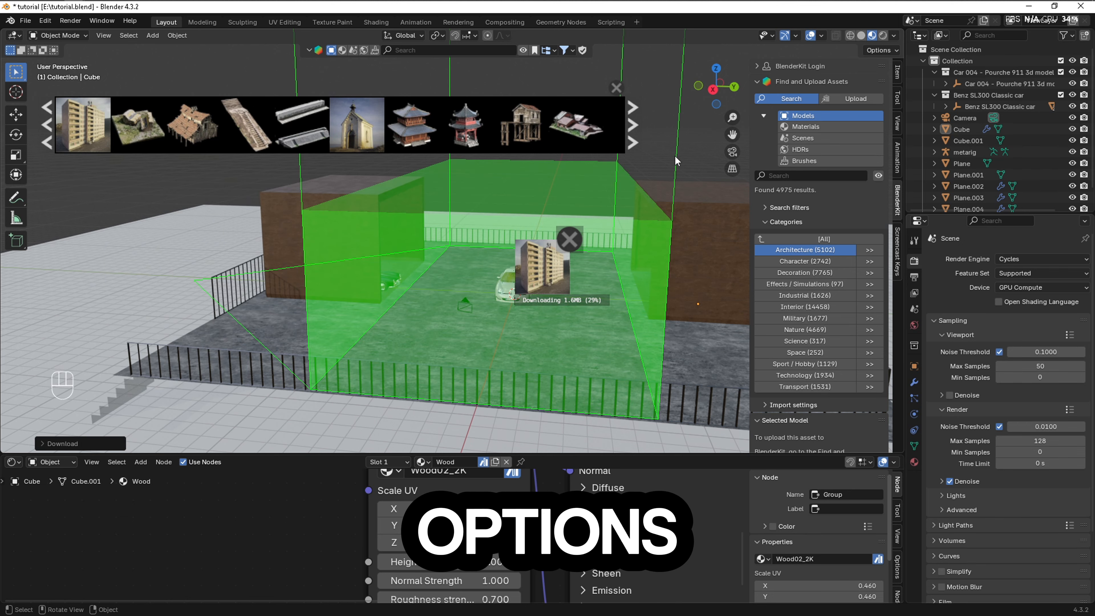
{"action": "left_click", "coordinate": [636, 130]}
{"action": "scroll", "coordinate": [575, 338], "scroll_direction": "down", "scroll_amount": 2}
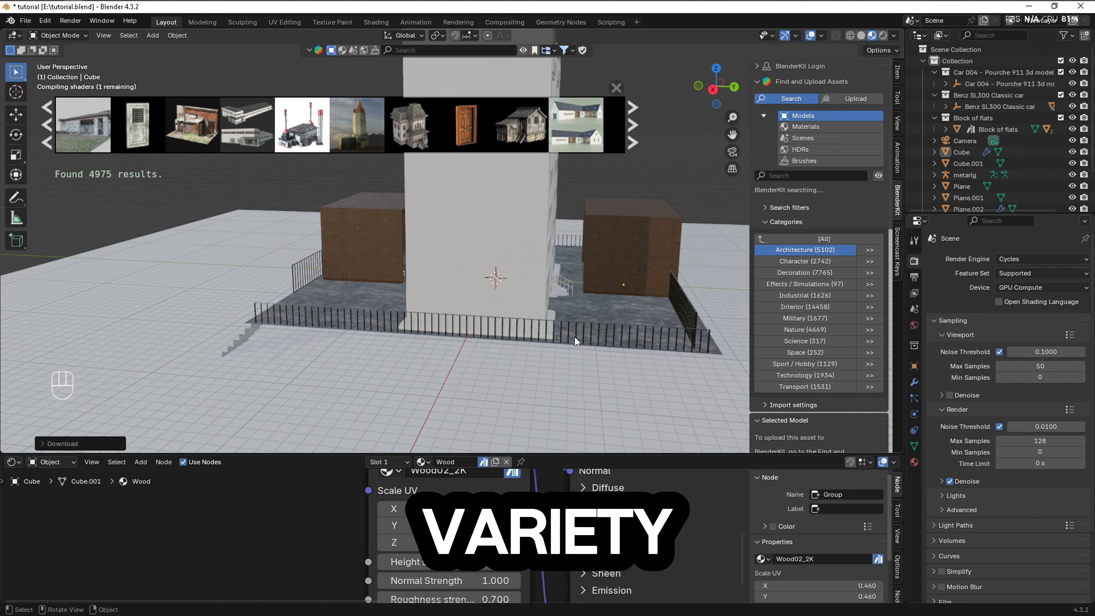
{"action": "middle_click_drag", "start_coordinate": [575, 338], "coordinate": [453, 302]}
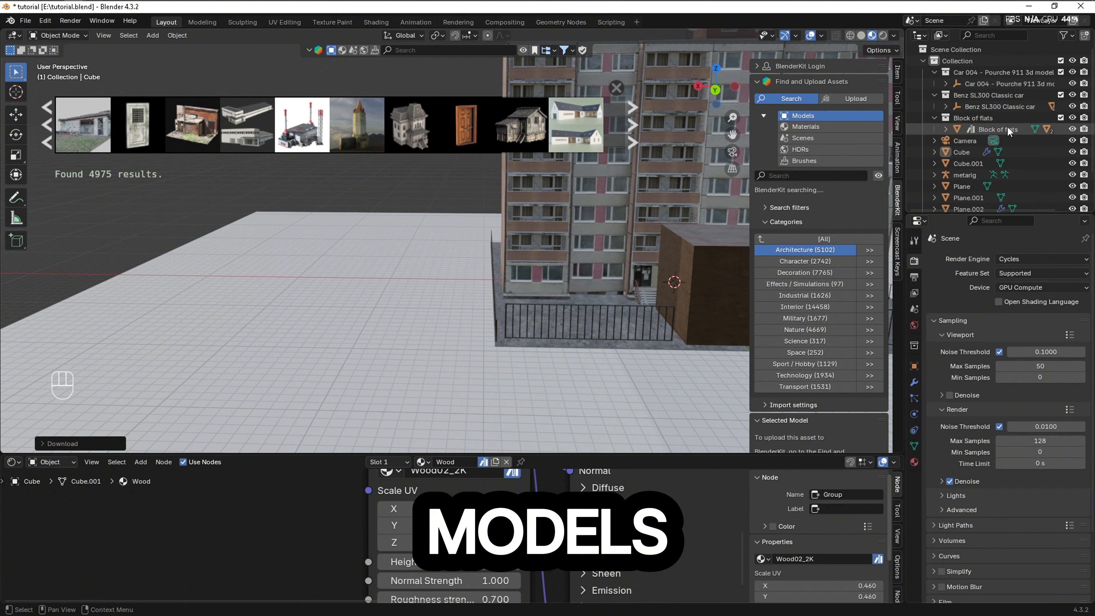
Move the Block of flats about 37.5 m along X beyond the railing and lower it along Z.
{"action": "left_click", "coordinate": [998, 130]}
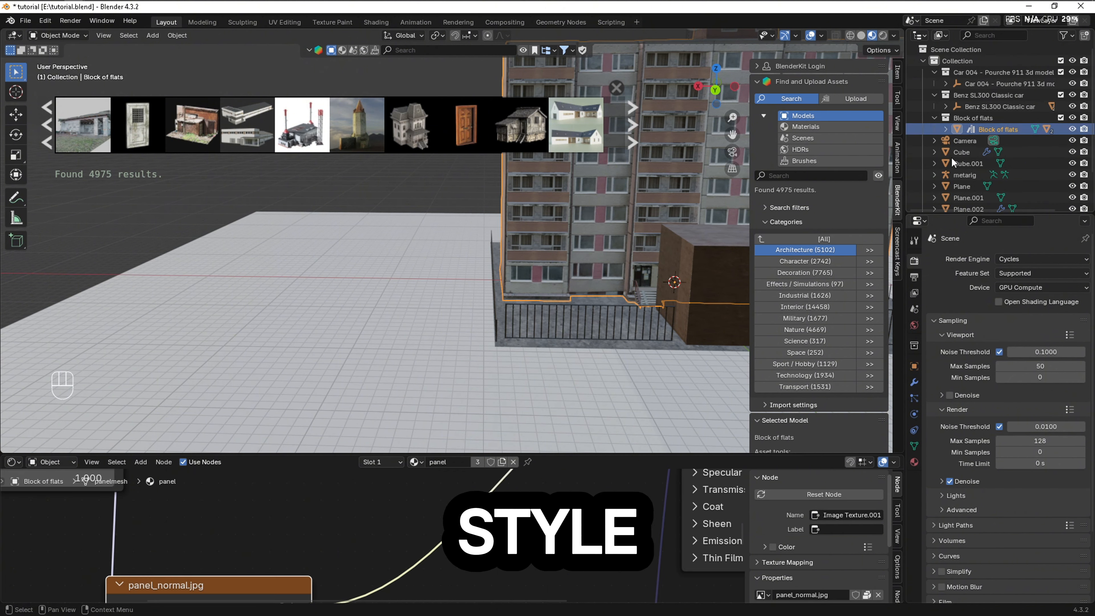
{"action": "key", "text": "g"}
{"action": "key", "text": "x"}
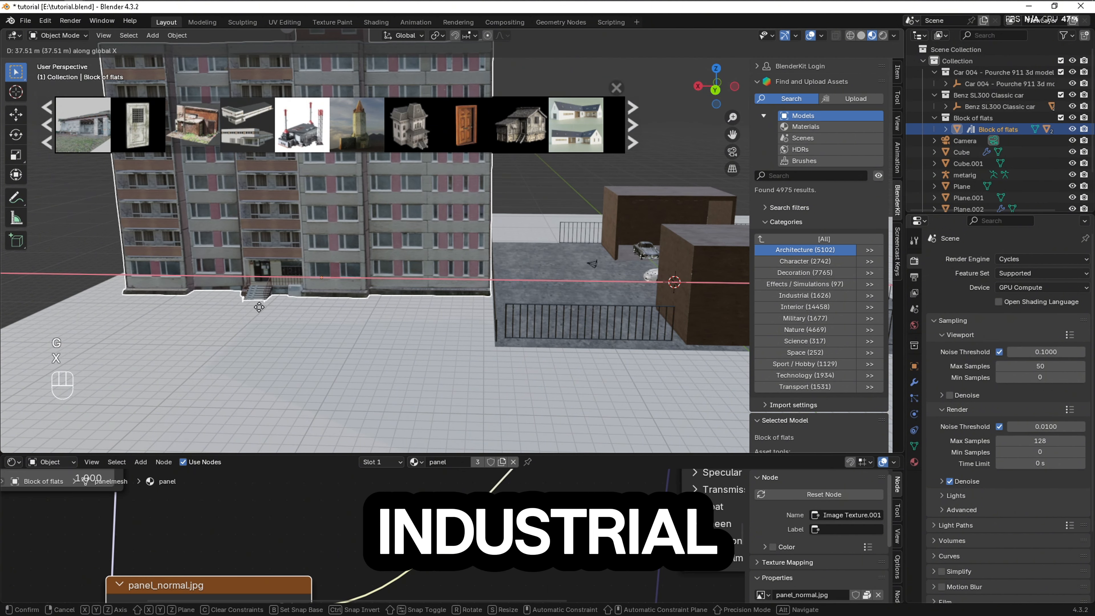
{"action": "left_click", "coordinate": [258, 306]}
{"action": "key", "text": "g"}
{"action": "key", "text": "z"}
{"action": "left_click", "coordinate": [391, 295]}
Rotate the Block of flats 180 degrees about Z and shift it along Y behind one of the brown garages.
{"action": "type", "text": "rz"}
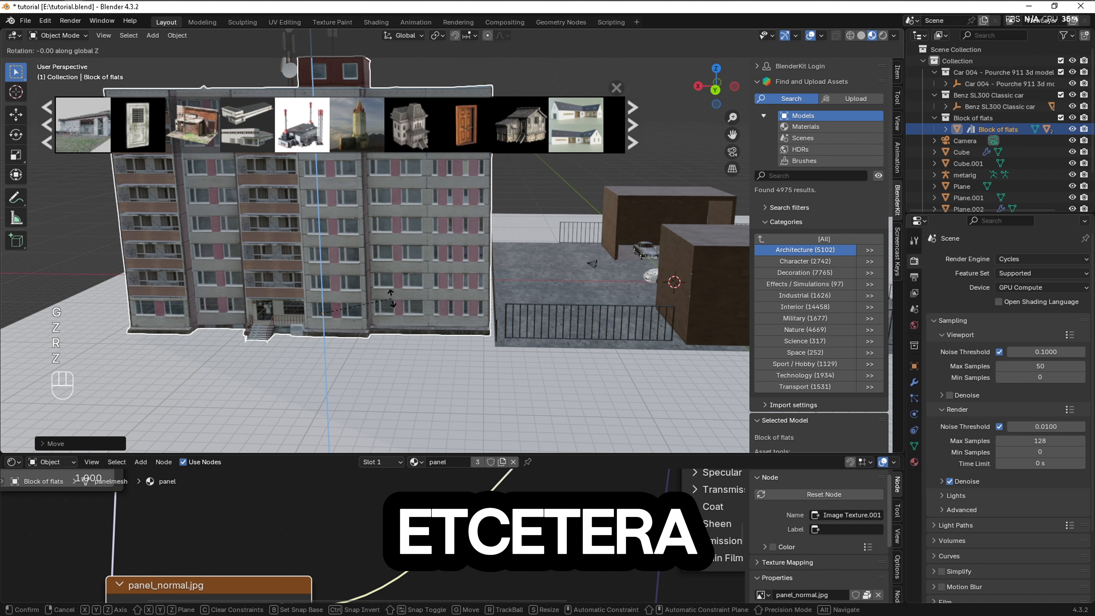
{"action": "type", "text": "180"}
{"action": "key", "text": "Return"}
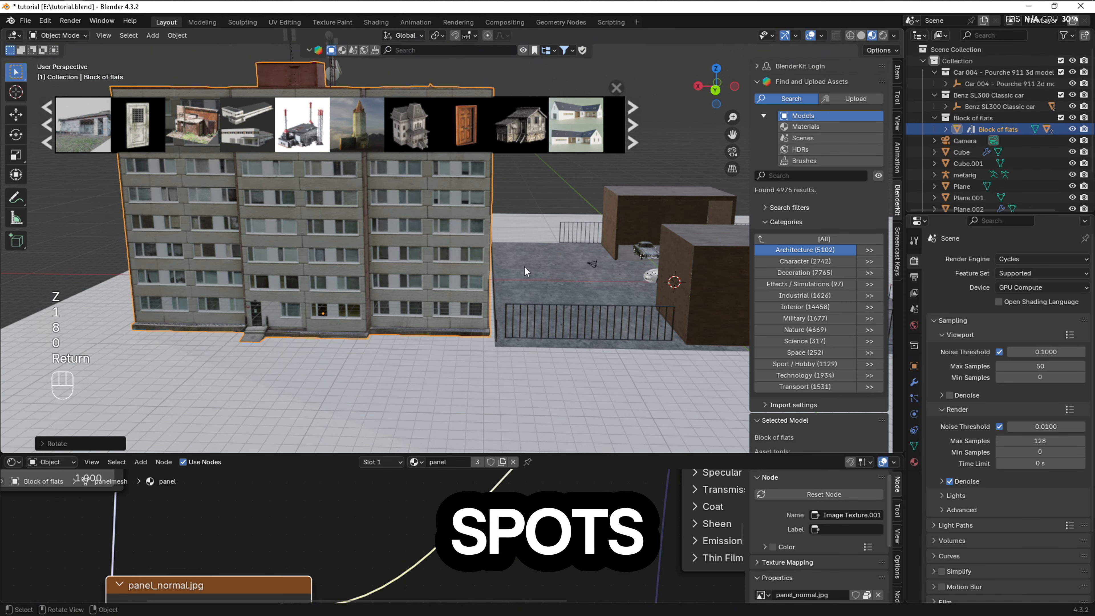
{"action": "middle_click_drag", "start_coordinate": [524, 267], "coordinate": [418, 276]}
{"action": "key", "text": "g"}
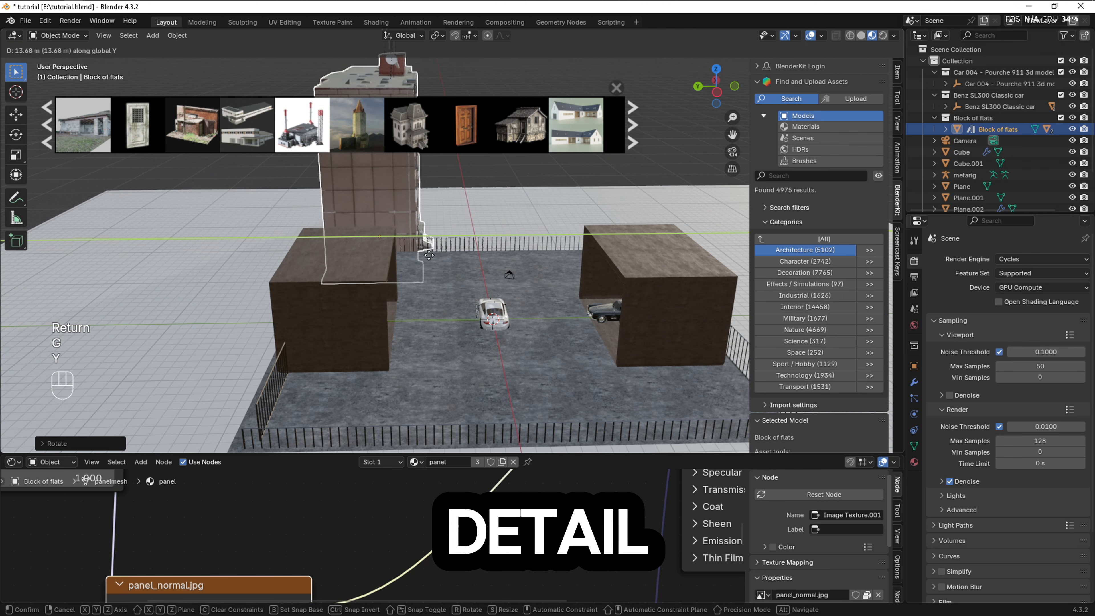
{"action": "key", "text": "y"}
{"action": "left_click", "coordinate": [434, 255]}
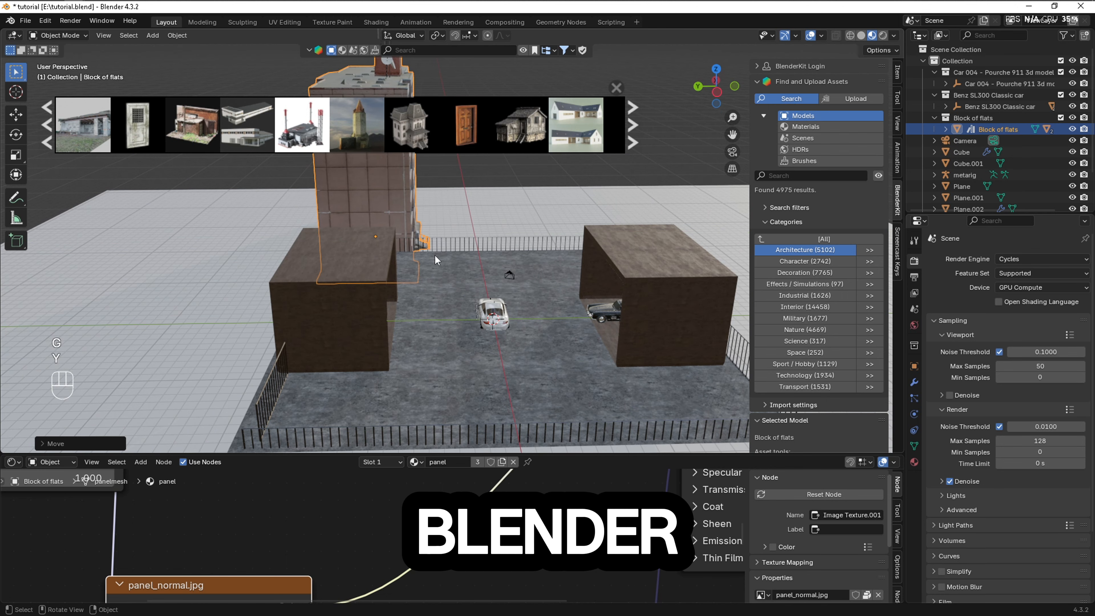
Browse further Architecture models and place the "Avrage building" high-rise in the courtyard.
{"action": "left_click", "coordinate": [633, 137]}
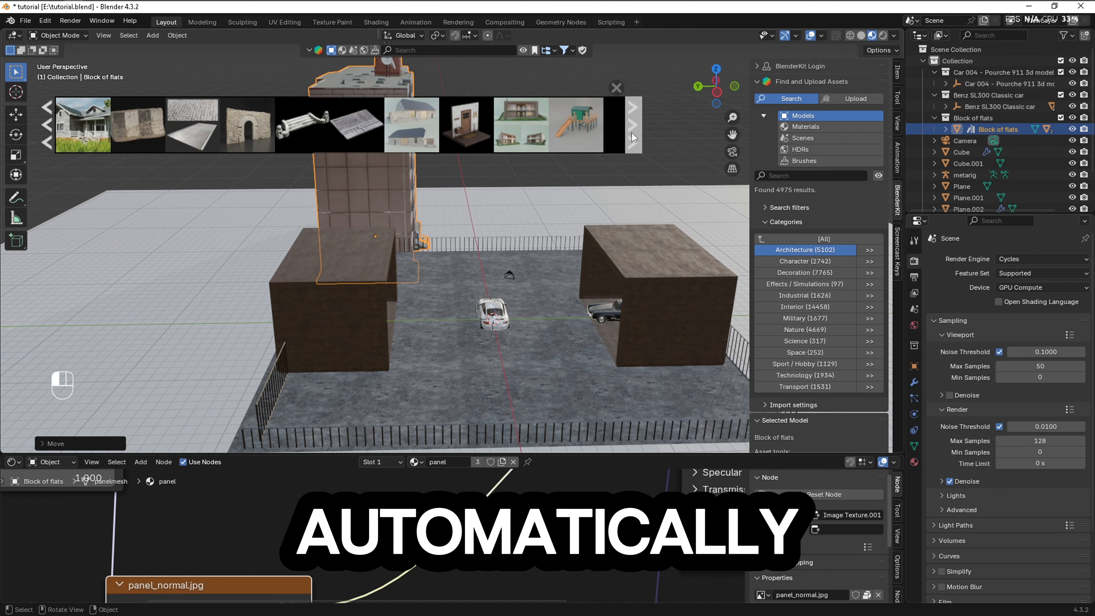
{"action": "left_click", "coordinate": [633, 137]}
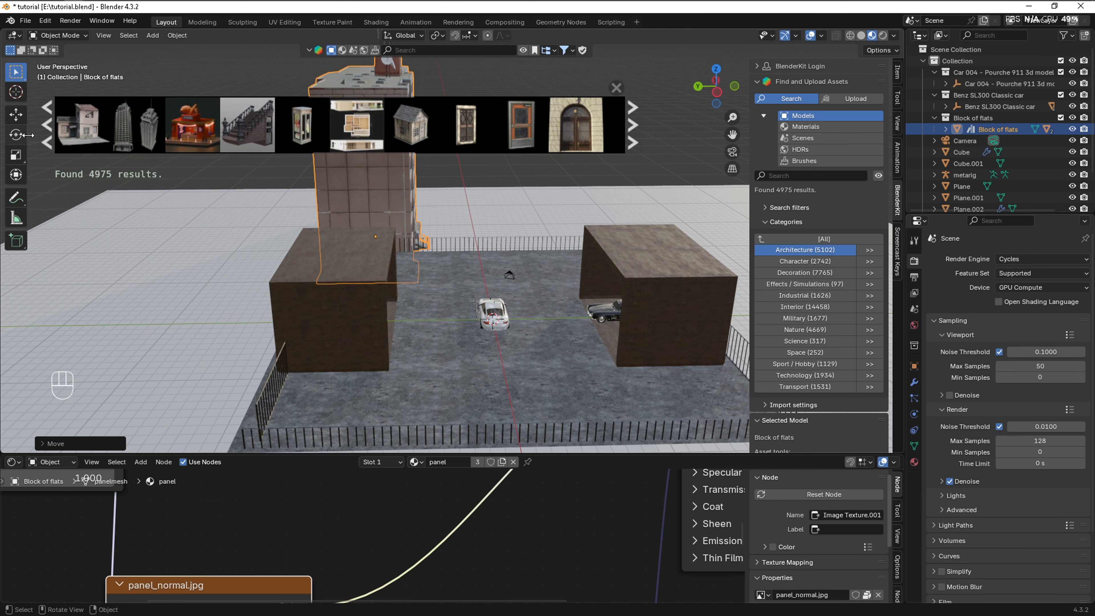
{"action": "mouse_move", "coordinate": [138, 132]}
{"action": "left_click_drag", "start_coordinate": [138, 132], "coordinate": [496, 311]}
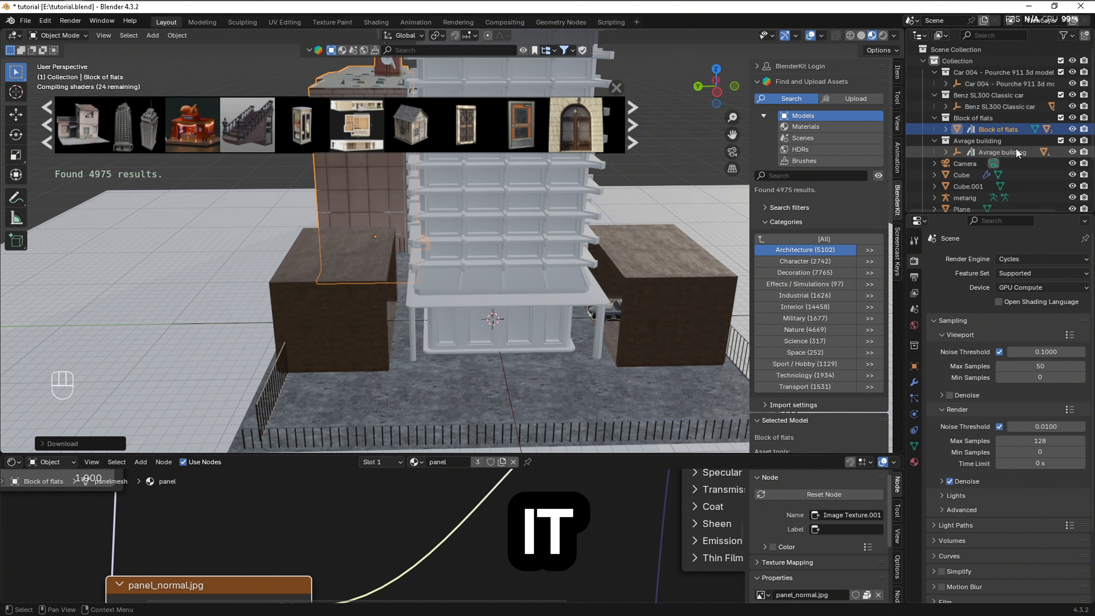
Move the Avrage building about 32 m along X beyond the railing and lower it along Z.
{"action": "left_click", "coordinate": [1015, 152]}
{"action": "key", "text": "g"}
{"action": "key", "text": "x"}
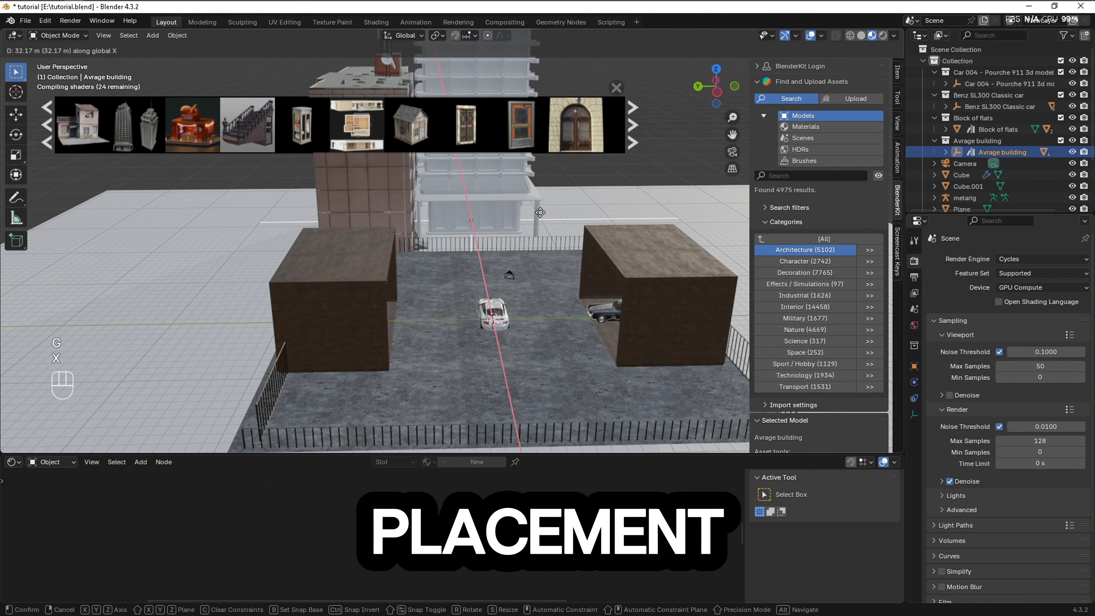
{"action": "left_click", "coordinate": [540, 212]}
{"action": "key", "text": "g"}
{"action": "key", "text": "z"}
{"action": "left_click", "coordinate": [474, 233]}
Shift the Avrage building along Y away from the Block of flats and fine-tune its position along X.
{"action": "key", "text": "g"}
{"action": "key", "text": "y"}
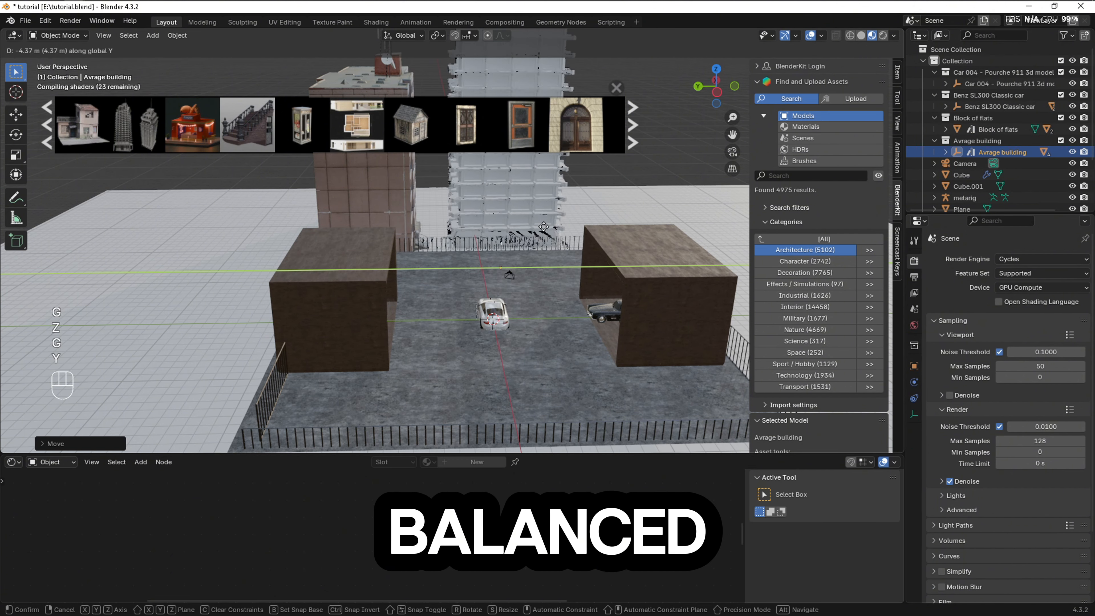
{"action": "left_click", "coordinate": [570, 229]}
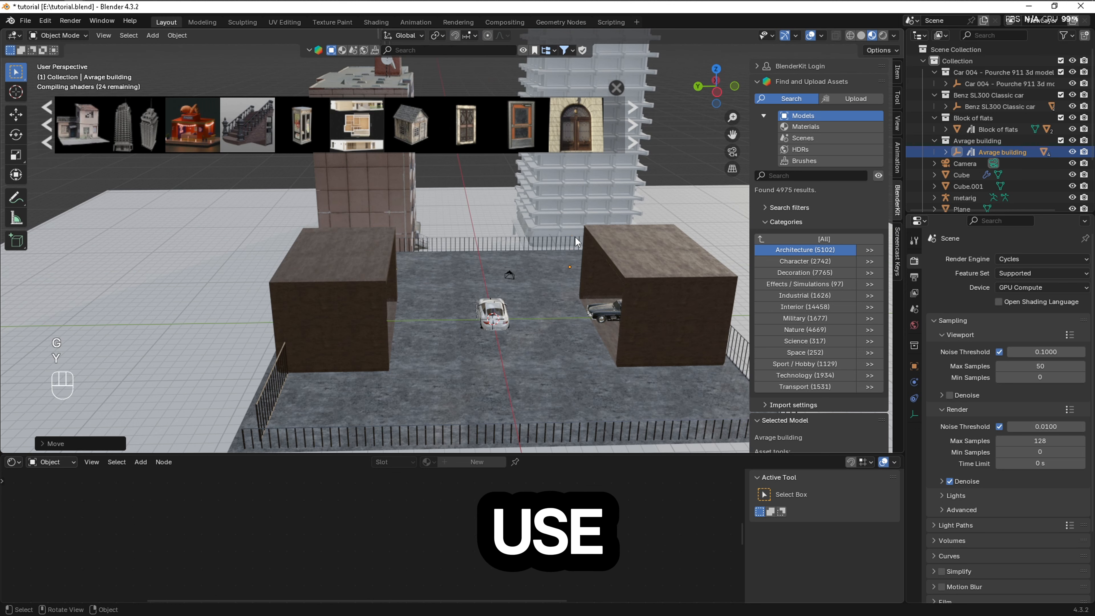
{"action": "key", "text": "g"}
{"action": "key", "text": "x"}
{"action": "left_click", "coordinate": [580, 217]}
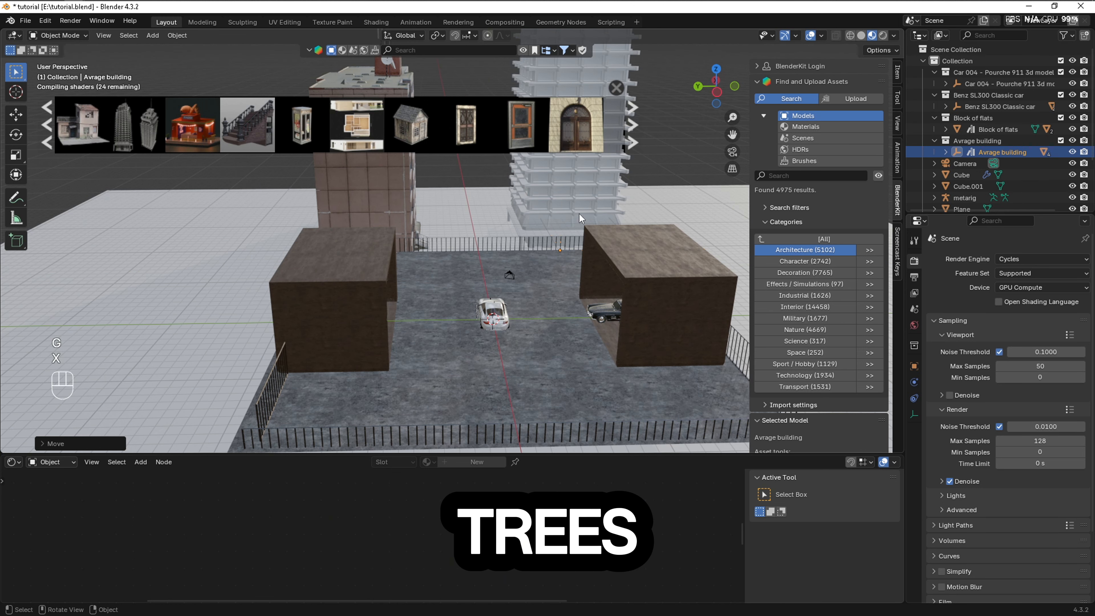
Look through the scene camera and bind it to a timeline marker at frame 1.
{"action": "key", "text": "KP_0"}
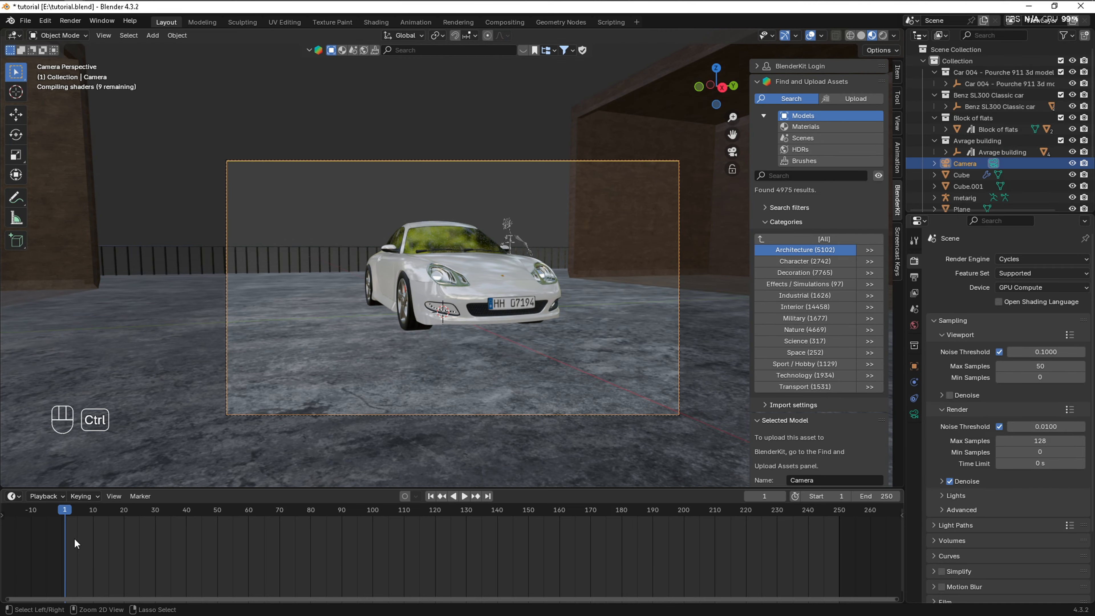
{"action": "key", "text": "ctrl+b"}
{"action": "key", "text": "ctrl+b"}
Reposition the camera with Walk navigation to a low rear three-quarter close-up of the Porsche's taillight and exhaust pipes.
{"action": "key", "text": "shift+grave"}
{"action": "key", "text": "a"}
{"action": "key", "text": "w"}
{"action": "key", "text": "w"}
{"action": "key", "text": "w"}
{"action": "key", "text": "a"}
{"action": "key", "text": "q"}
{"action": "key", "text": "q"}
{"action": "key", "text": "a"}
{"action": "key", "text": "a"}
{"action": "key", "text": "a"}
{"action": "key", "text": "a"}
{"action": "key", "text": "a"}
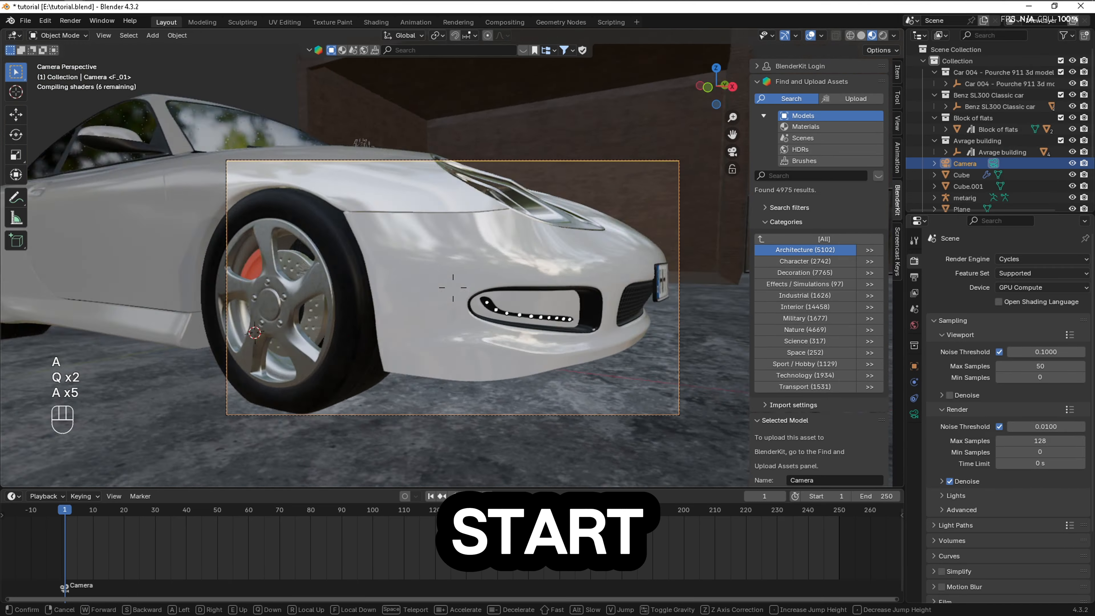
{"action": "key", "text": "a"}
{"action": "key", "text": "a"}
{"action": "key", "text": "a"}
{"action": "key", "text": "a"}
{"action": "key", "text": "a"}
{"action": "key", "text": "a"}
{"action": "key", "text": "a"}
{"action": "key", "text": "a"}
{"action": "key", "text": "a"}
{"action": "key", "text": "a"}
{"action": "key", "text": "a"}
{"action": "key", "text": "a"}
{"action": "key", "text": "a"}
{"action": "key", "text": "a"}
{"action": "key", "text": "a"}
{"action": "key", "text": "s"}
{"action": "key", "text": "s"}
{"action": "key", "text": "s"}
{"action": "key", "text": "a"}
{"action": "key", "text": "w"}
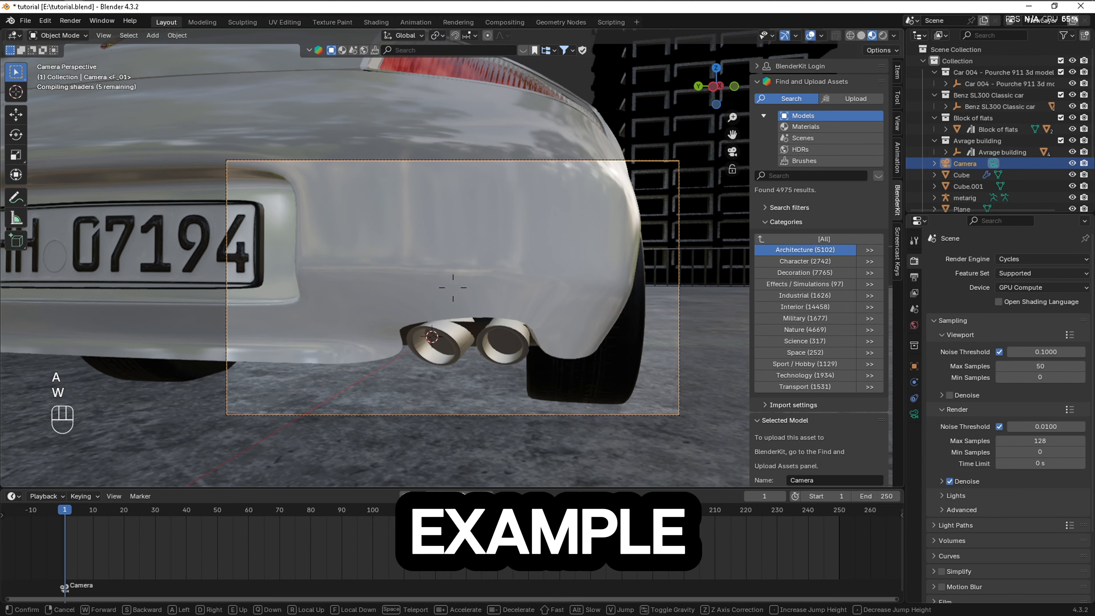
{"action": "key", "text": "s"}
{"action": "key", "text": "a"}
{"action": "key", "text": "d"}
{"action": "key", "text": "d"}
{"action": "key", "text": "d"}
{"action": "key", "text": "d"}
{"action": "key", "text": "s"}
{"action": "key", "text": "e"}
{"action": "key", "text": "e"}
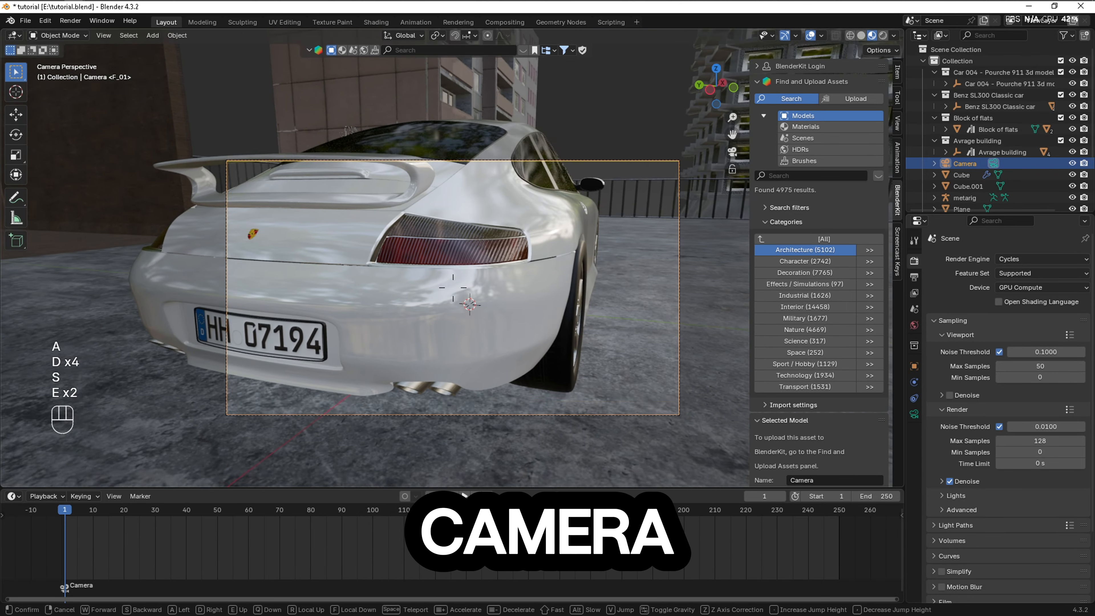
{"action": "key", "text": "q"}
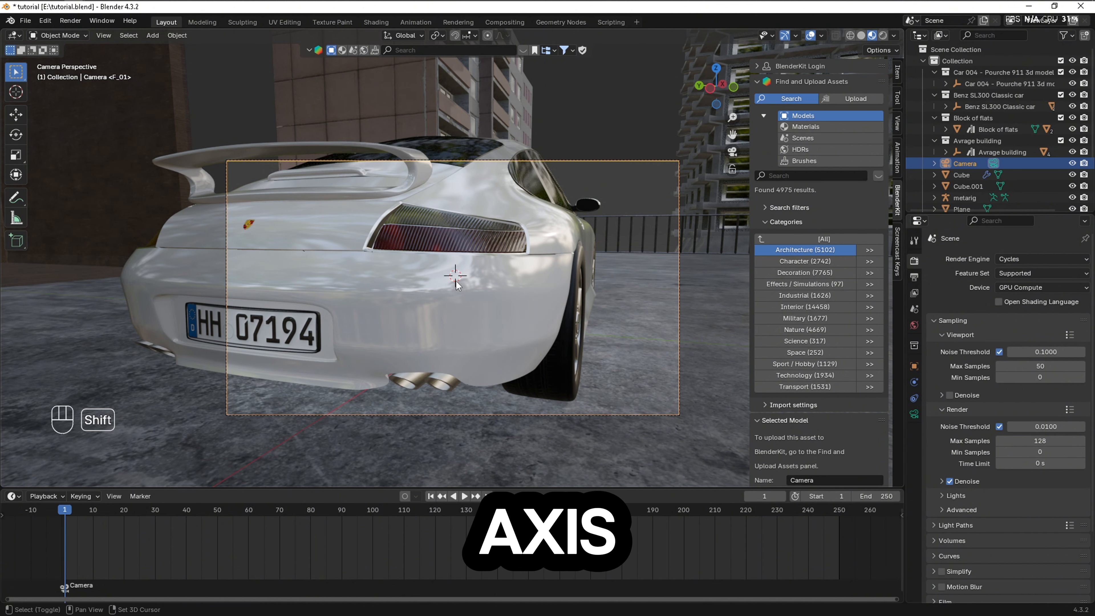
Add an empty at the 3D cursor on the Porsche's rear bumper below the taillight and scale it down.
{"action": "key", "text": "shift+a"}
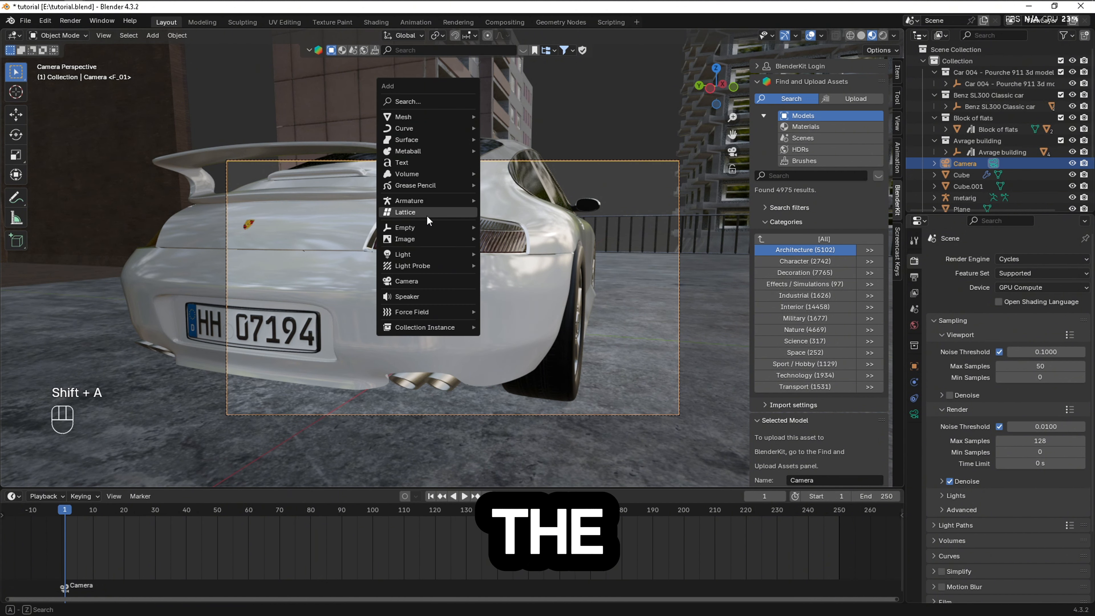
{"action": "mouse_move", "coordinate": [431, 227]}
{"action": "left_click", "coordinate": [508, 227]}
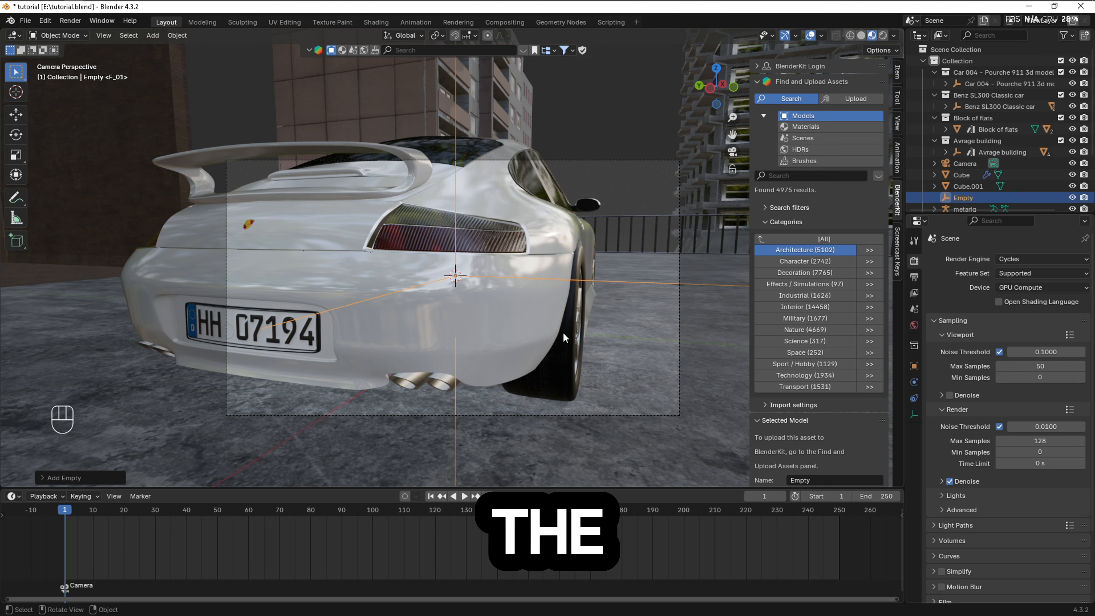
{"action": "key", "text": "s"}
{"action": "left_click", "coordinate": [479, 286]}
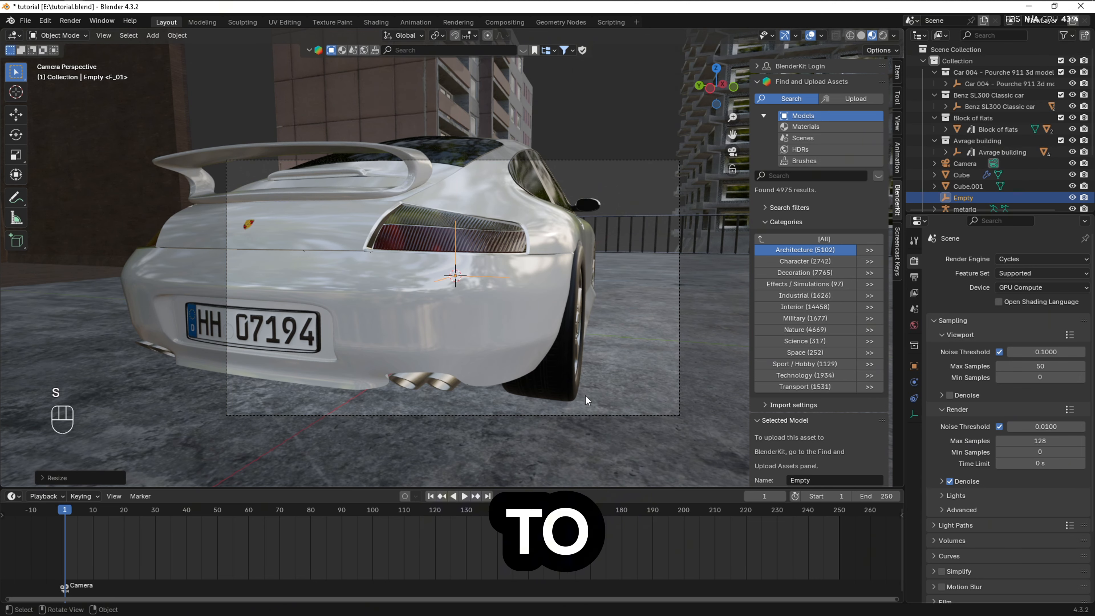
Add a Track To constraint to the camera with the rear bumper empty as its target.
{"action": "left_click", "coordinate": [589, 416]}
{"action": "left_click", "coordinate": [915, 398]}
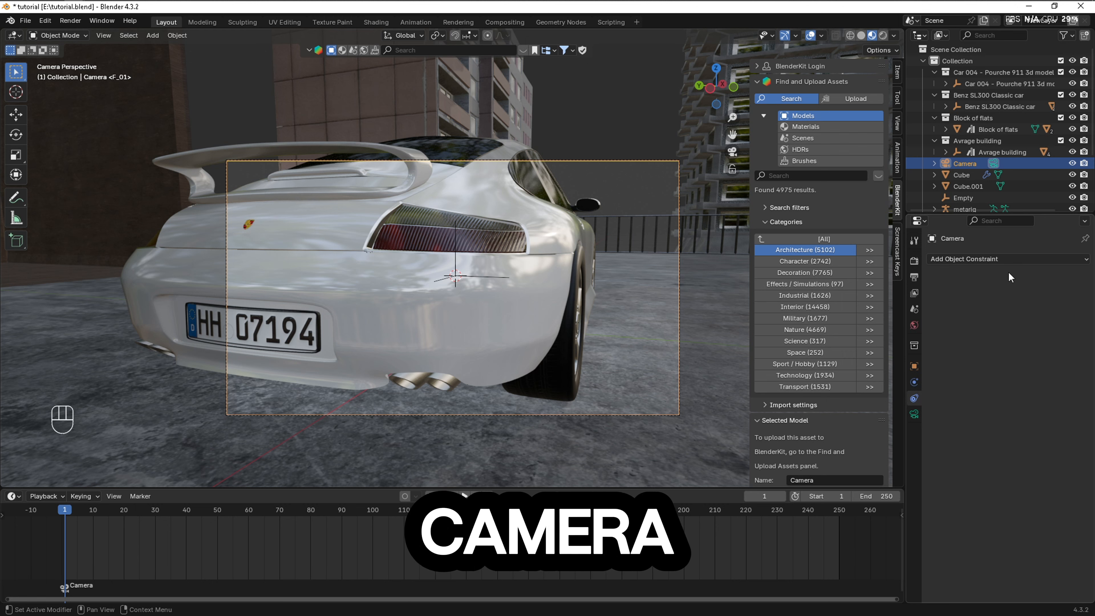
{"action": "left_click", "coordinate": [1009, 259]}
{"action": "left_click", "coordinate": [975, 318]}
{"action": "left_click", "coordinate": [1010, 295]}
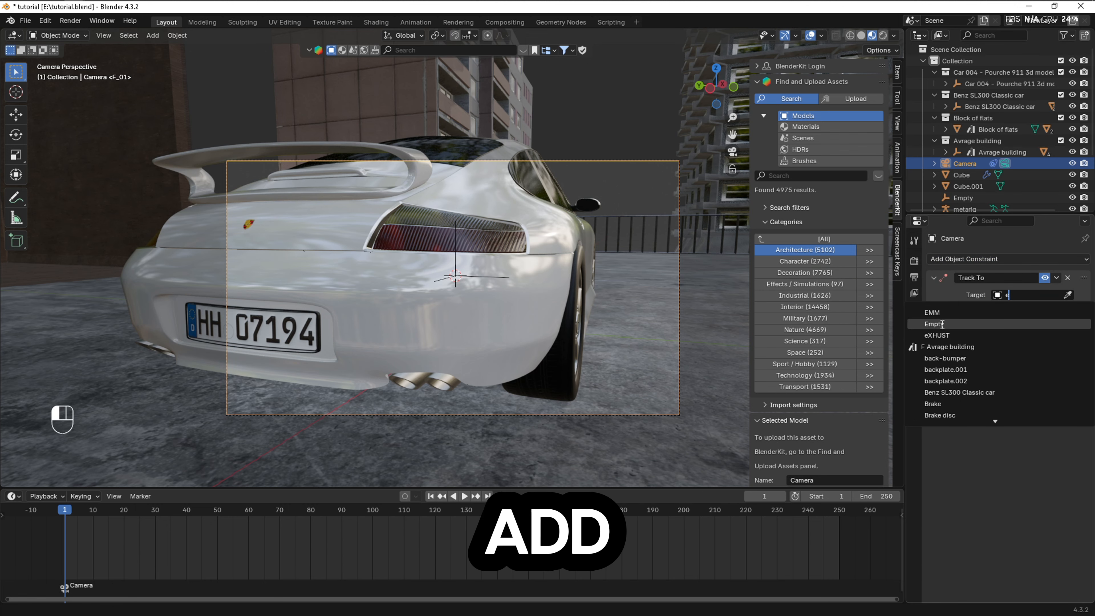
{"action": "left_click", "coordinate": [942, 324]}
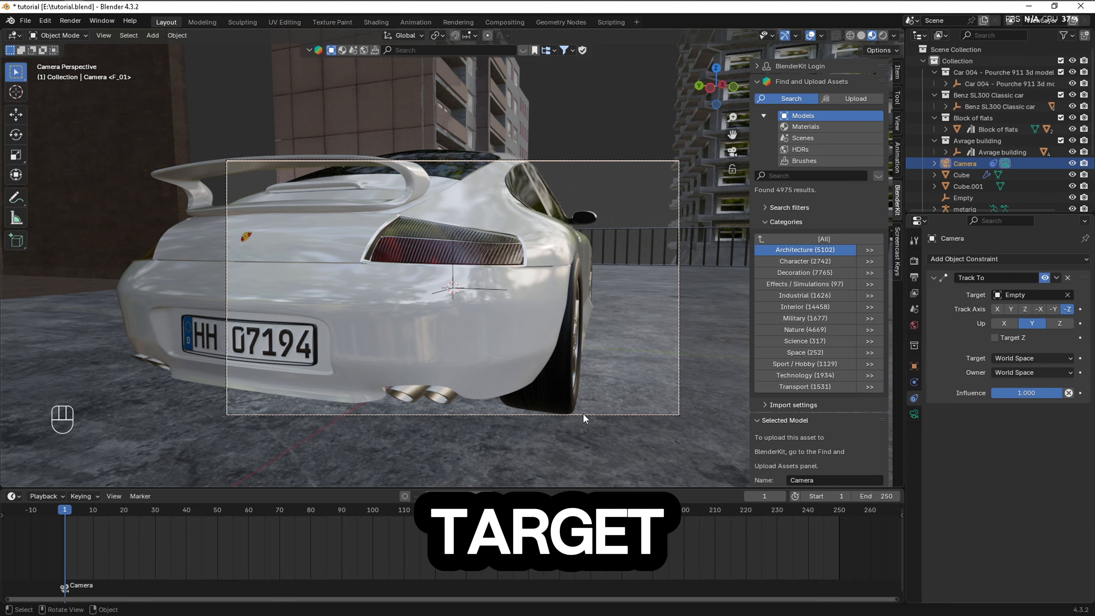
Keyframe the camera at X -4.3582 m, Y -1.9333 m, Z 1.2708 m on frame 1 and set the timeline end to frame 1000.
{"action": "key", "text": "g"}
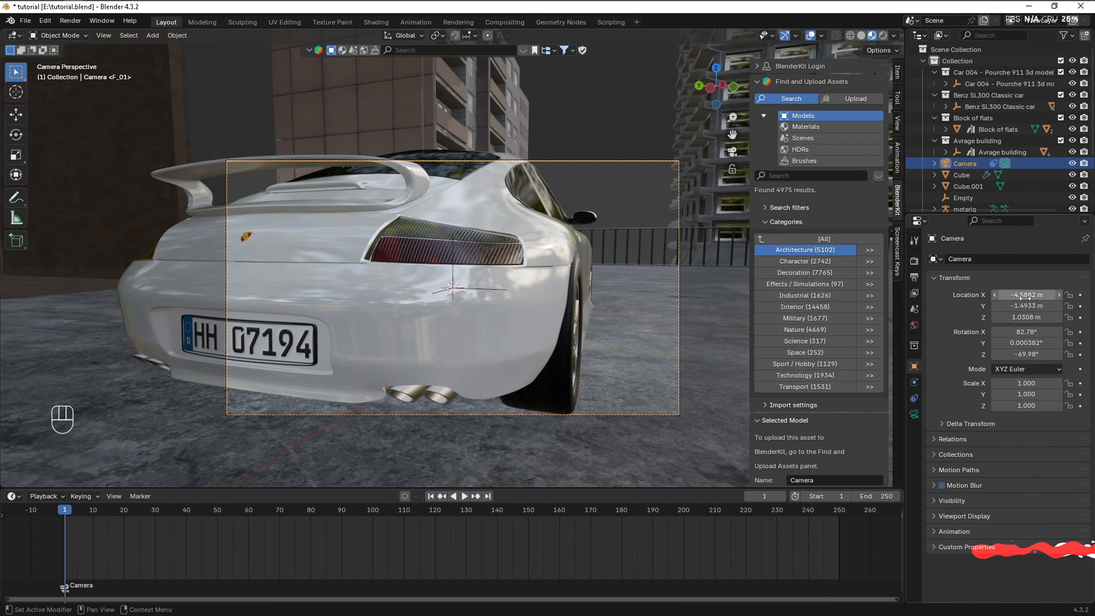
{"action": "mouse_move", "coordinate": [1022, 295]}
{"action": "left_mouse_down"}
{"action": "mouse_move", "coordinate": [1047, 295]}
{"action": "mouse_move", "coordinate": [1035, 295]}
{"action": "mouse_move", "coordinate": [1048, 318]}
{"action": "mouse_move", "coordinate": [1011, 294]}
{"action": "mouse_move", "coordinate": [1019, 306]}
{"action": "mouse_move", "coordinate": [1000, 305]}
{"action": "mouse_move", "coordinate": [1026, 306]}
{"action": "mouse_move", "coordinate": [986, 305]}
{"action": "mouse_move", "coordinate": [1029, 306]}
{"action": "left_mouse_up"}
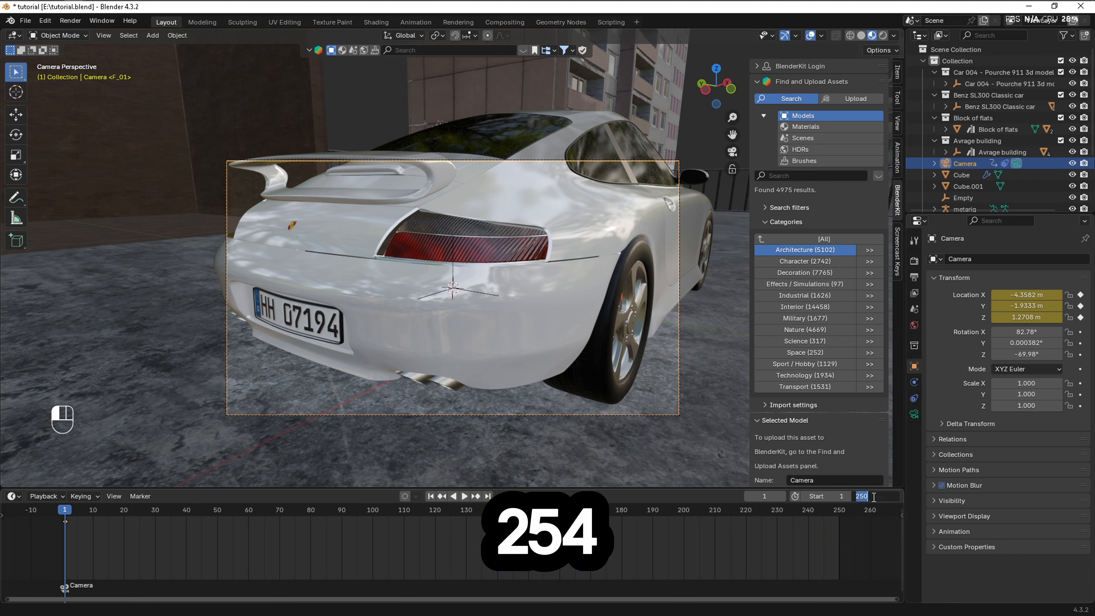
{"action": "key", "text": "Return"}
{"action": "scroll", "coordinate": [797, 526], "scroll_direction": "down", "scroll_amount": 6}
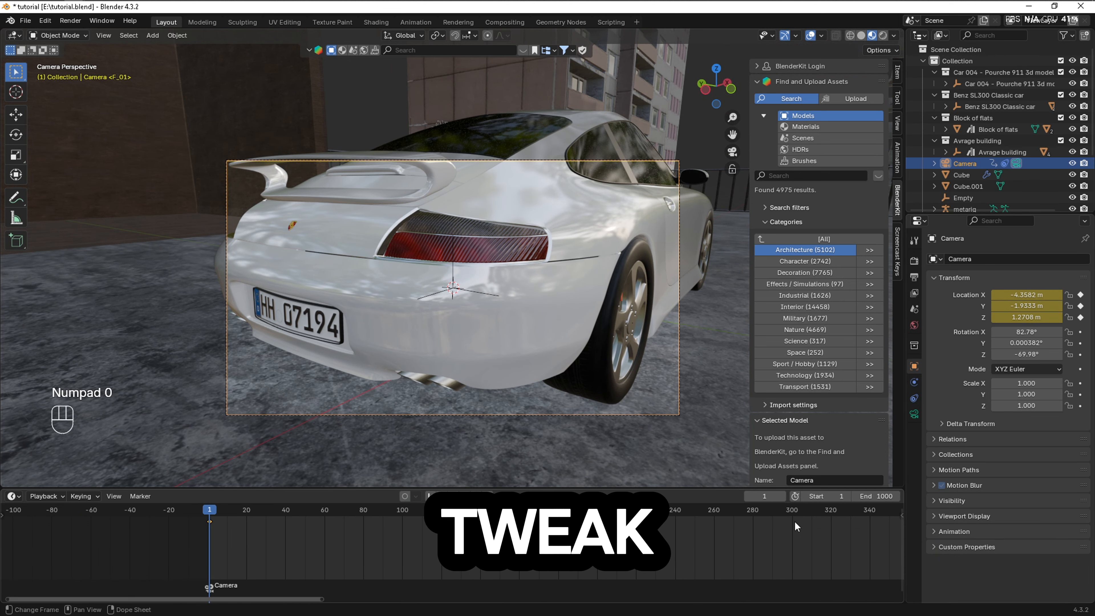
Keyframe the camera at X -4.4782 m, Y -1.5933 m, Z 1.0908 m on frame 300 with linear interpolation and play the move.
{"action": "left_click", "coordinate": [792, 513]}
{"action": "mouse_move", "coordinate": [1037, 293]}
{"action": "left_mouse_down"}
{"action": "mouse_move", "coordinate": [1009, 293]}
{"action": "mouse_move", "coordinate": [1011, 305]}
{"action": "mouse_move", "coordinate": [1043, 306]}
{"action": "mouse_move", "coordinate": [1018, 317]}
{"action": "mouse_move", "coordinate": [1029, 306]}
{"action": "left_mouse_up"}
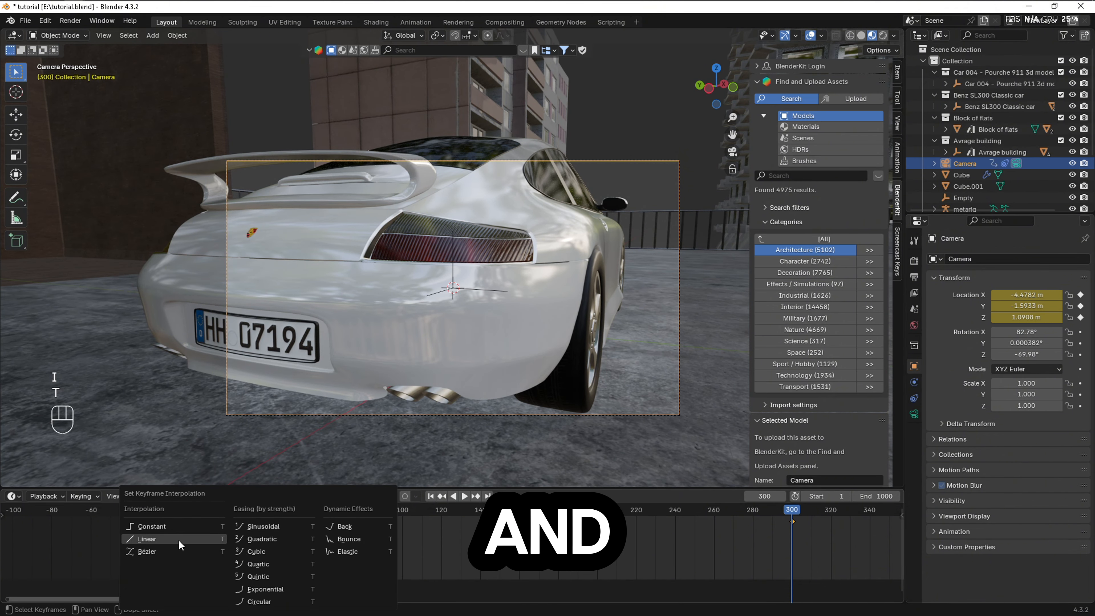
{"action": "left_click", "coordinate": [211, 511]}
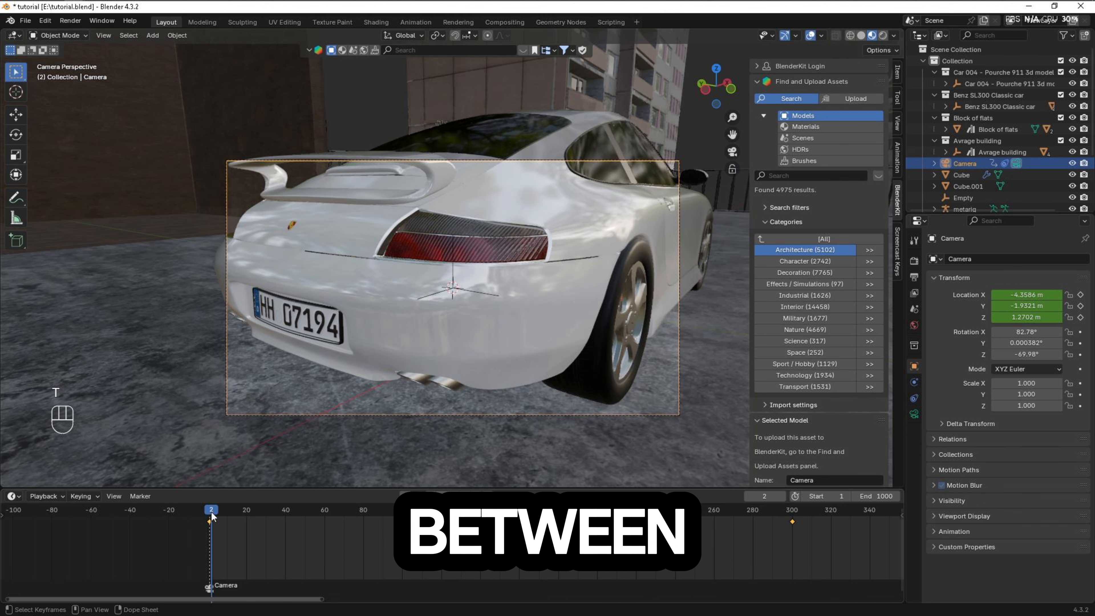
{"action": "key", "text": "space"}
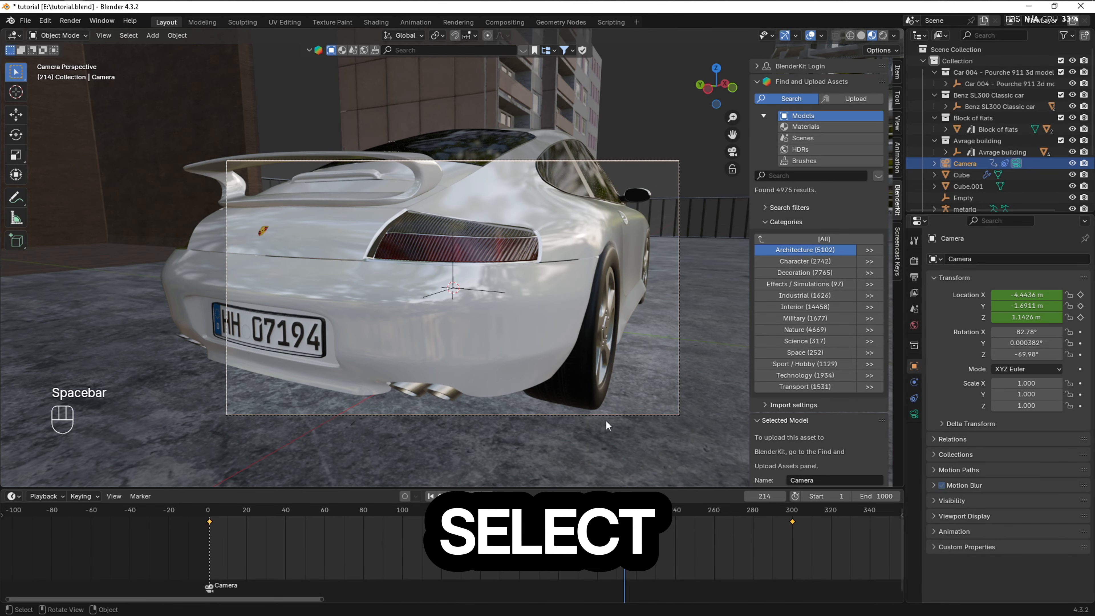
Duplicate the camera in place and make the copy the active scene camera.
{"action": "key", "text": "shift+d"}
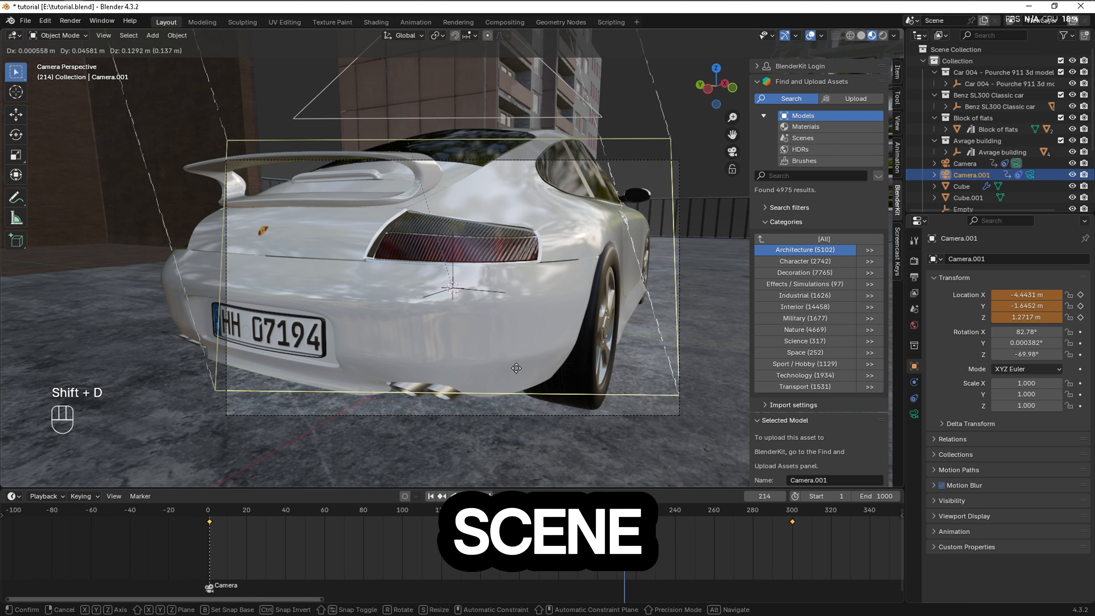
{"action": "right_click", "coordinate": [490, 344]}
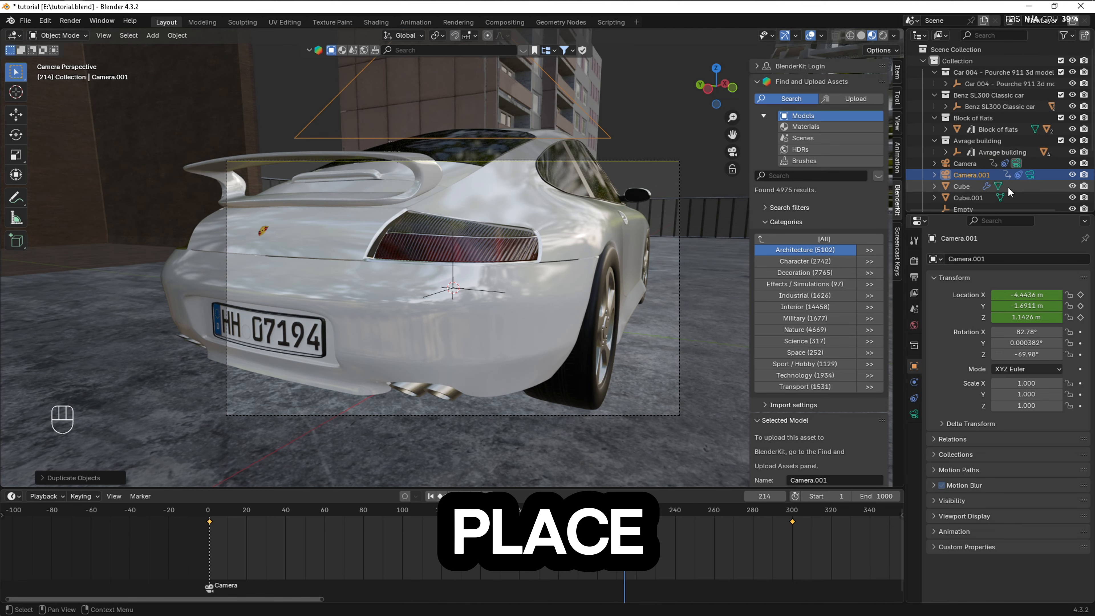
{"action": "left_click", "coordinate": [1031, 175]}
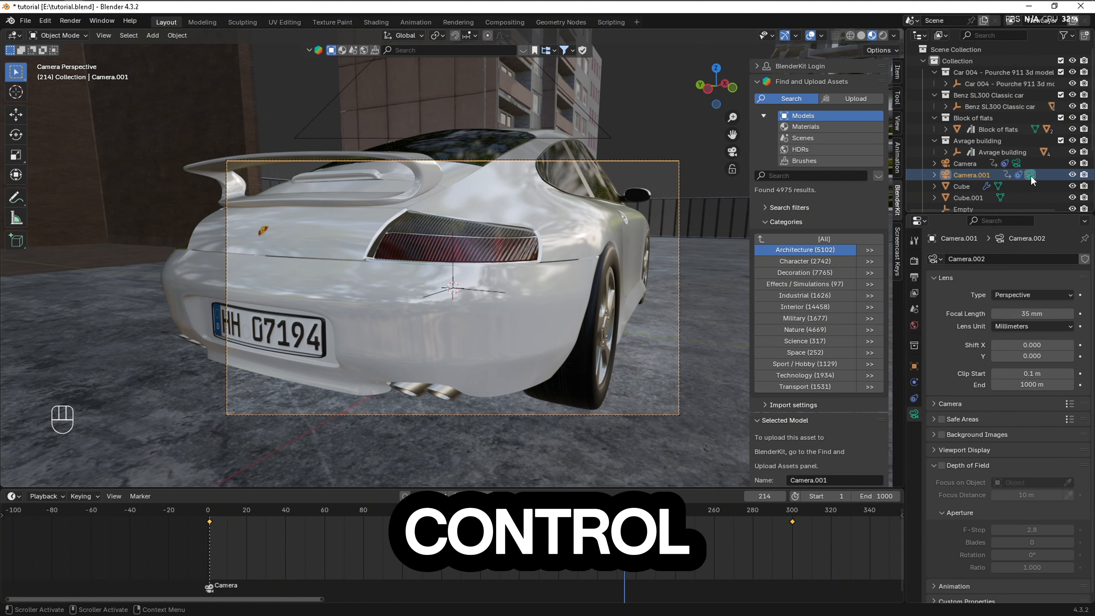
{"action": "key", "text": "g"}
{"action": "key", "text": "x"}
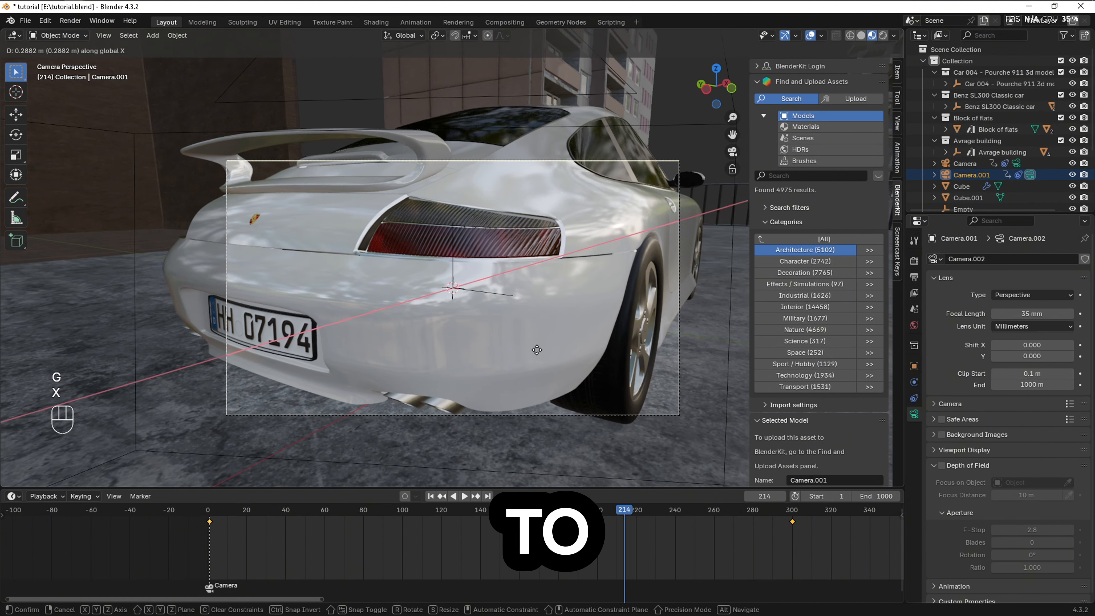
{"action": "right_click", "coordinate": [536, 349]}
Clear the target and remove the Track To constraint from the duplicated camera.
{"action": "left_click", "coordinate": [913, 398]}
{"action": "left_click", "coordinate": [1068, 295]}
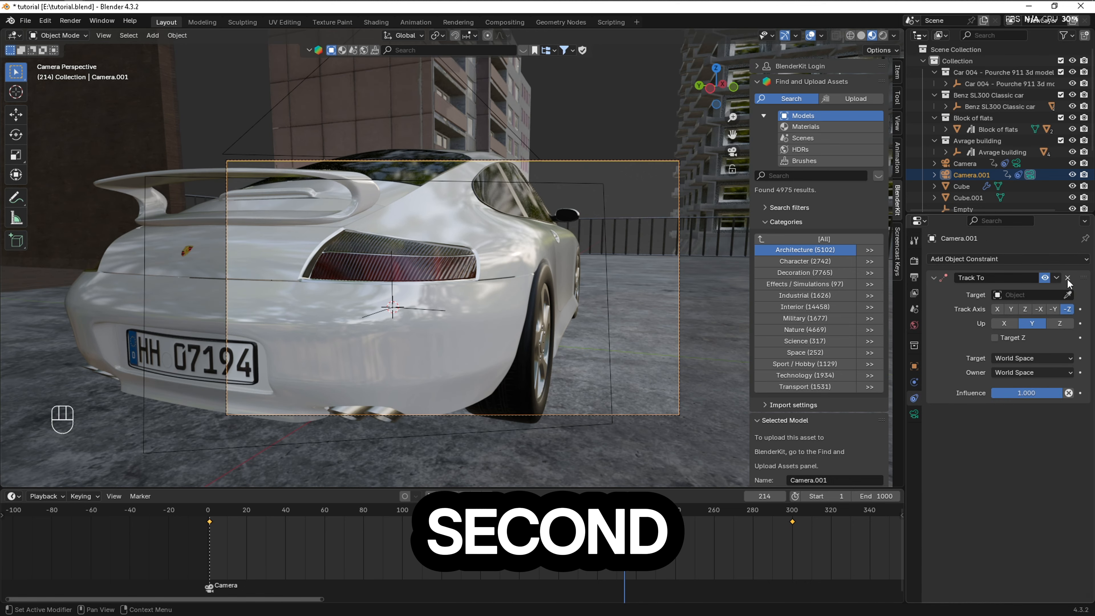
{"action": "left_click", "coordinate": [1068, 278]}
Bind the duplicated camera to a timeline marker at frame 300 and delete the keyframes it inherited.
{"action": "left_click_drag", "start_coordinate": [624, 510], "coordinate": [792, 524]}
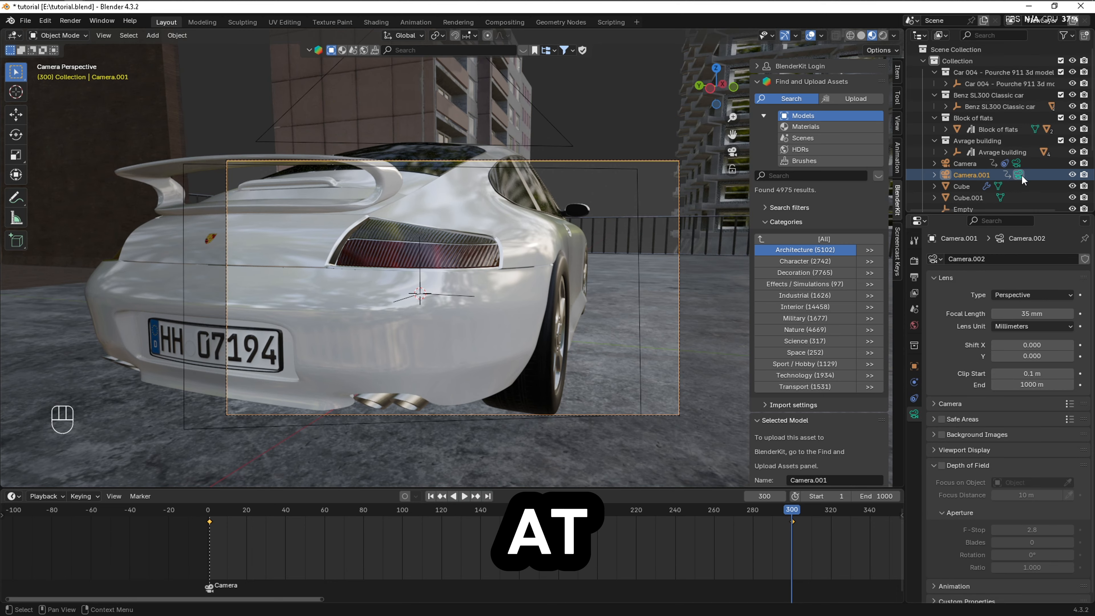
{"action": "key", "text": "ctrl+b"}
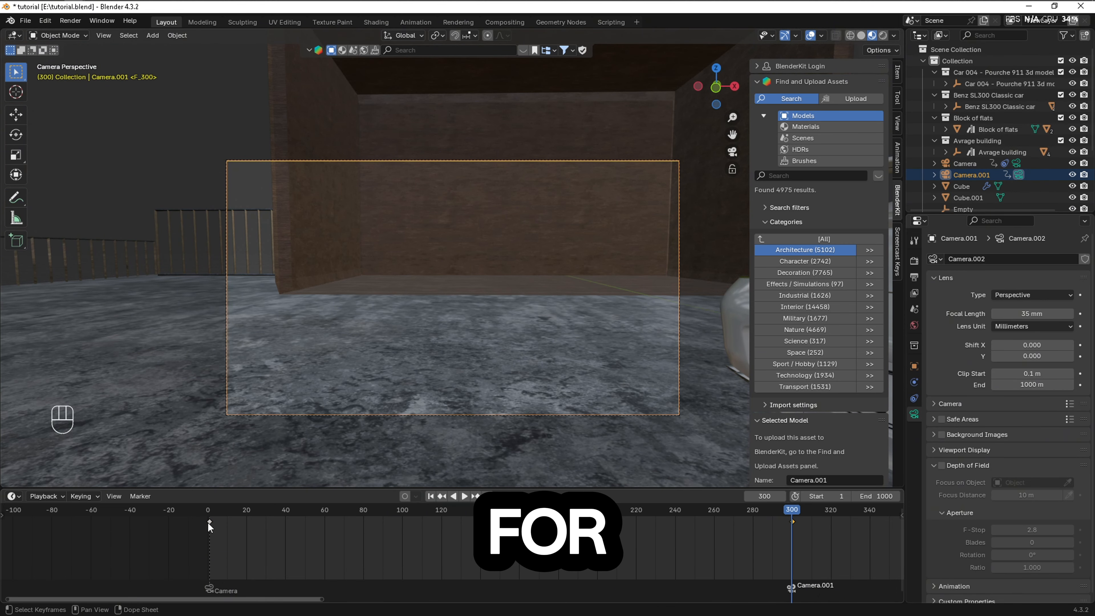
{"action": "key", "text": "x"}
{"action": "left_click", "coordinate": [281, 544]}
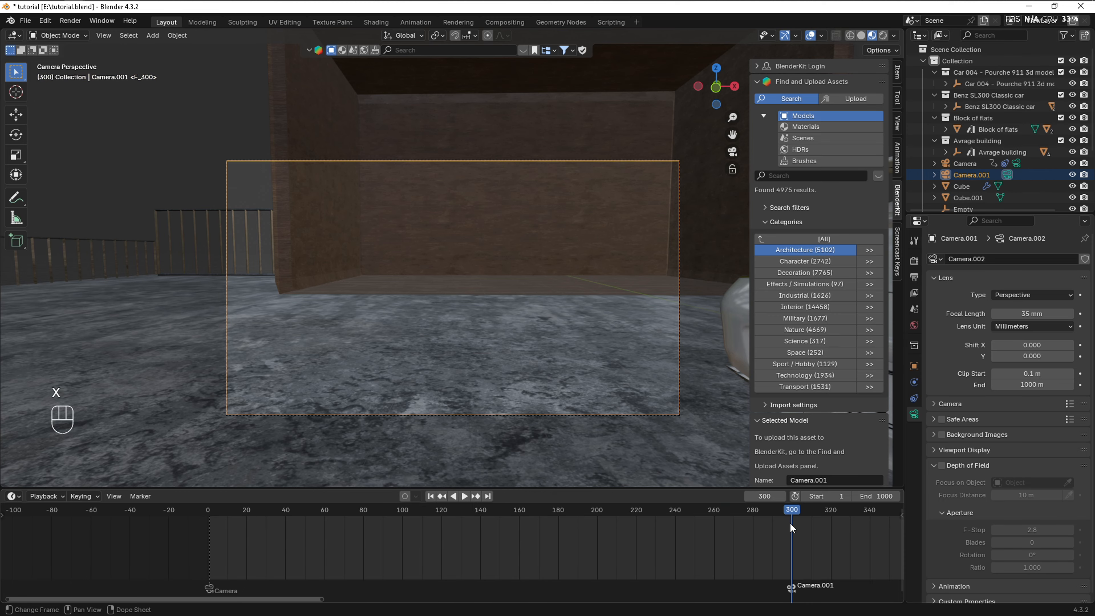
Reposition the duplicated camera with Walk navigation to a low front three-quarter view of the Porsche.
{"action": "left_click_drag", "start_coordinate": [792, 512], "coordinate": [809, 538]}
{"action": "left_click", "coordinate": [592, 415]}
{"action": "key", "text": "shift+grave"}
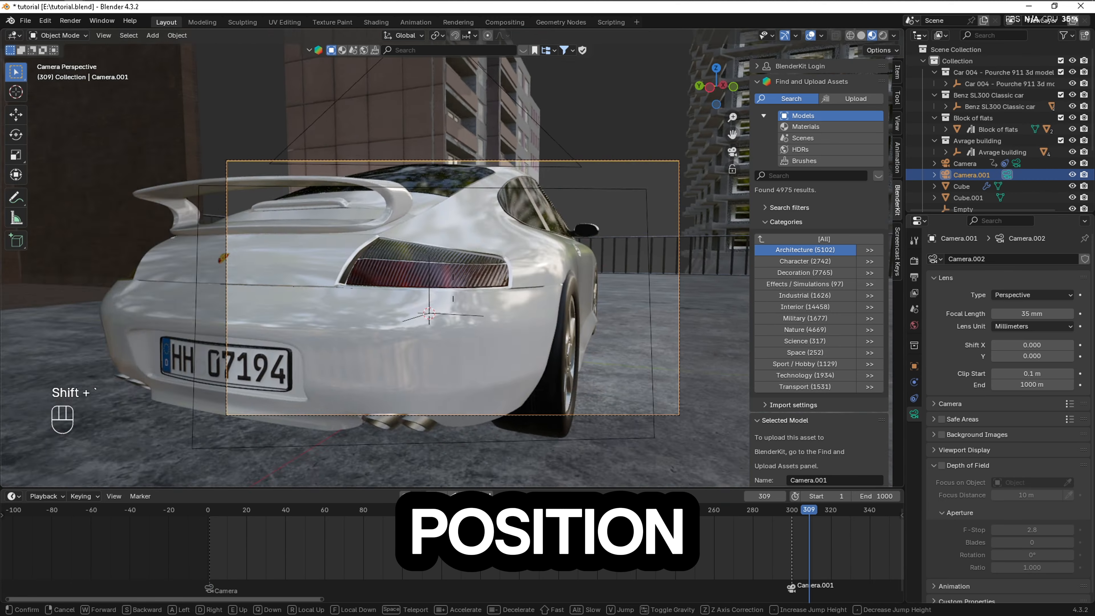
{"action": "key", "text": "w"}
{"action": "key", "text": "d"}
{"action": "key", "text": "d"}
{"action": "key", "text": "s"}
{"action": "key", "text": "a"}
{"action": "key", "text": "a"}
{"action": "key", "text": "a"}
{"action": "key", "text": "a"}
{"action": "key", "text": "w"}
{"action": "key", "text": "w"}
{"action": "left_click", "coordinate": [453, 287]}
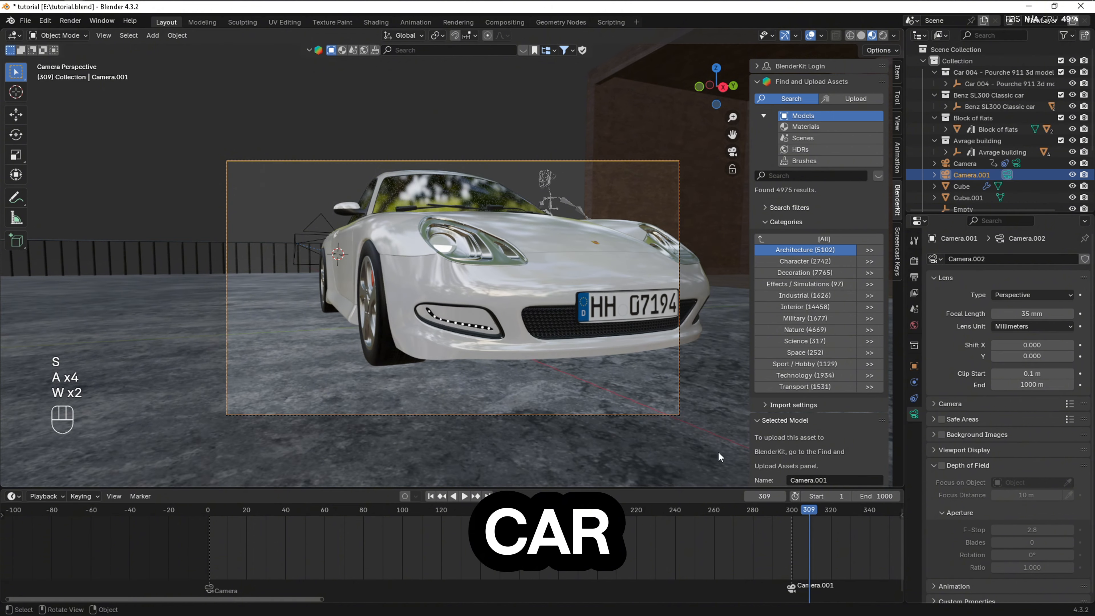
Add an empty on the Porsche's front bumper below the headlight and scale it down.
{"action": "key", "text": "shift+a"}
{"action": "mouse_move", "coordinate": [436, 291]}
{"action": "left_click", "coordinate": [485, 293]}
{"action": "key", "text": "s"}
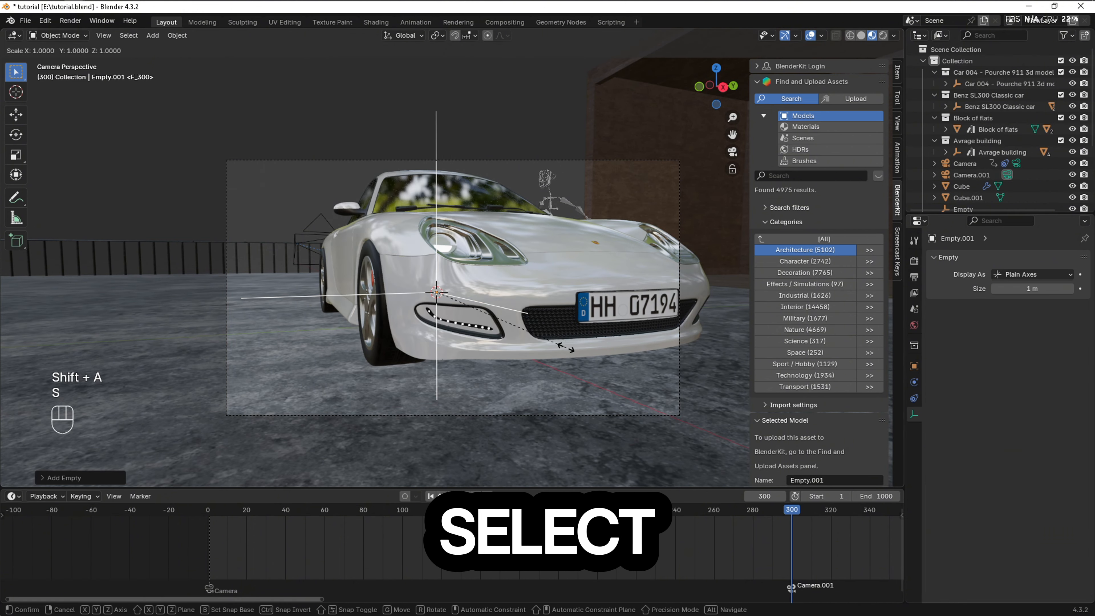
{"action": "left_click", "coordinate": [482, 326]}
Set the second camera's focal length to 46 mm and add a Track To constraint targeting the front bumper empty.
{"action": "left_click", "coordinate": [512, 415]}
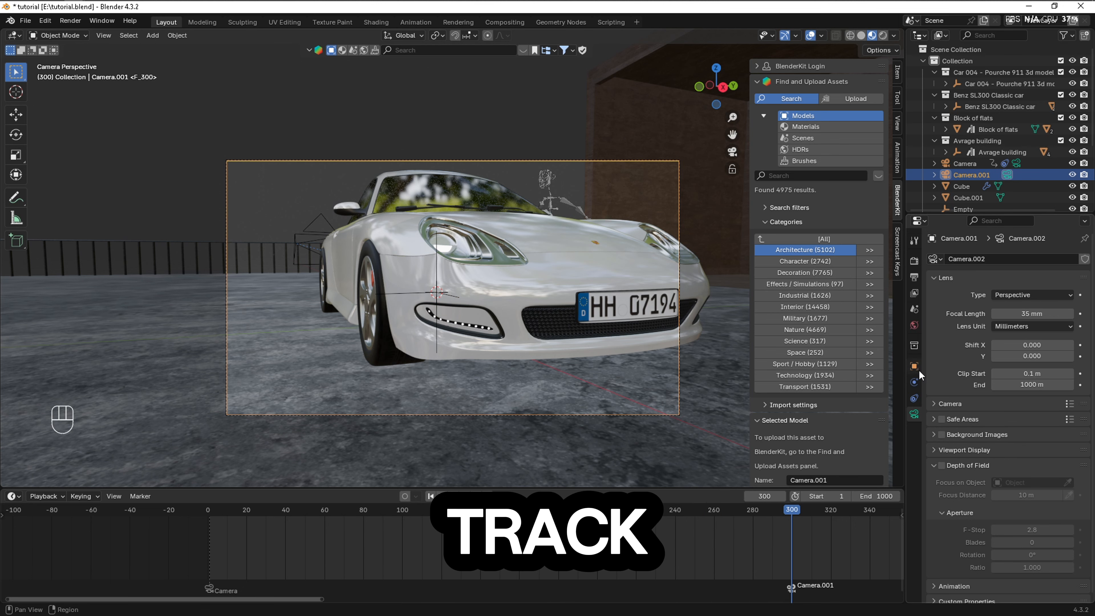
{"action": "left_click_drag", "start_coordinate": [1032, 314], "coordinate": [1069, 314]}
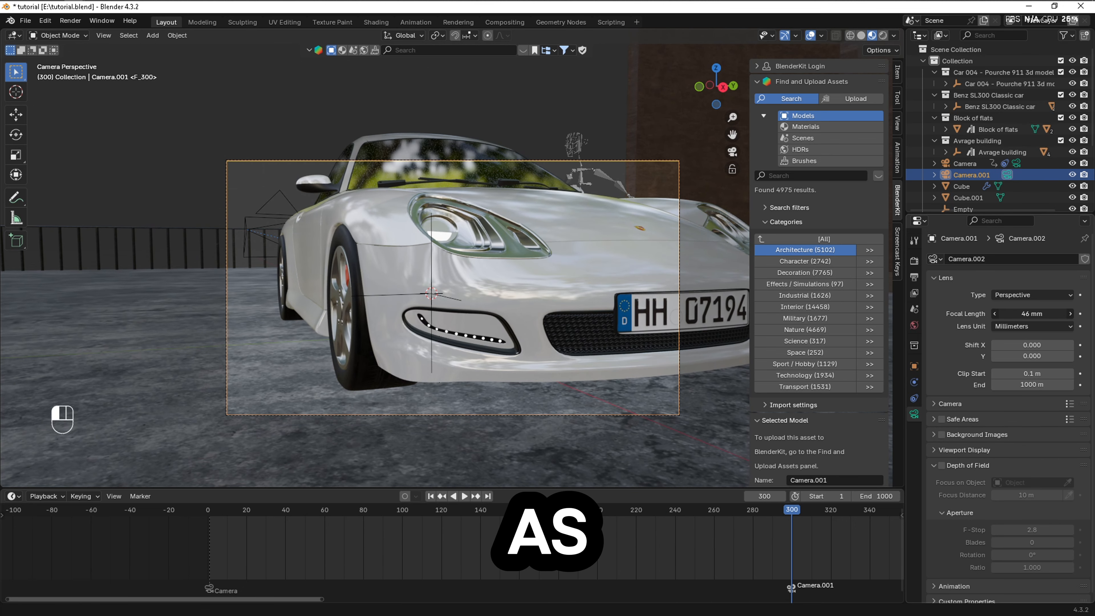
{"action": "left_click", "coordinate": [915, 397]}
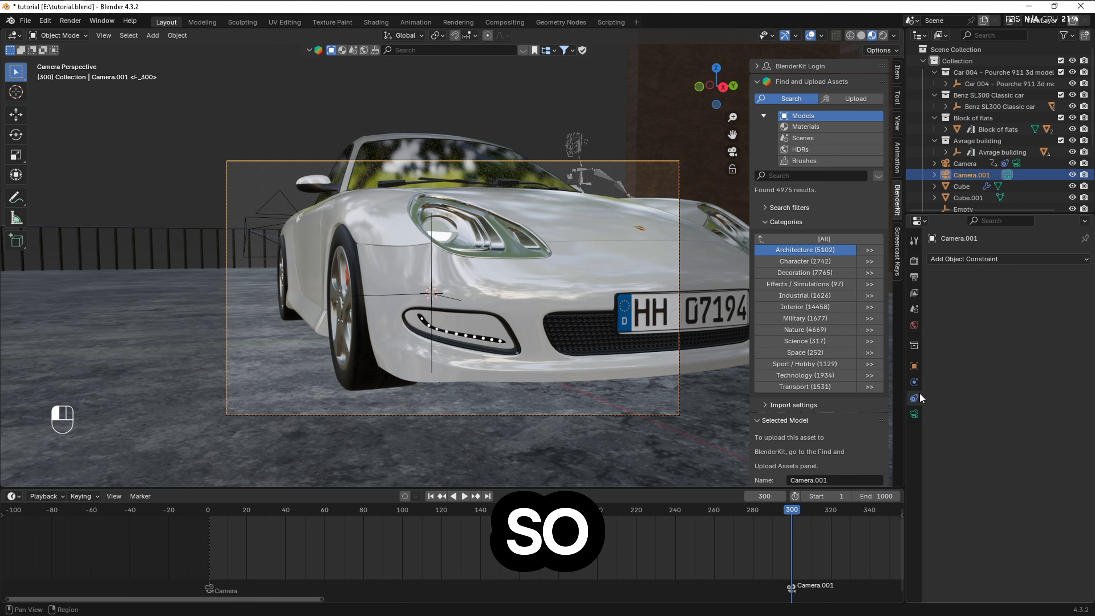
{"action": "left_click", "coordinate": [1003, 261]}
{"action": "left_click", "coordinate": [983, 341]}
{"action": "left_click", "coordinate": [1024, 295]}
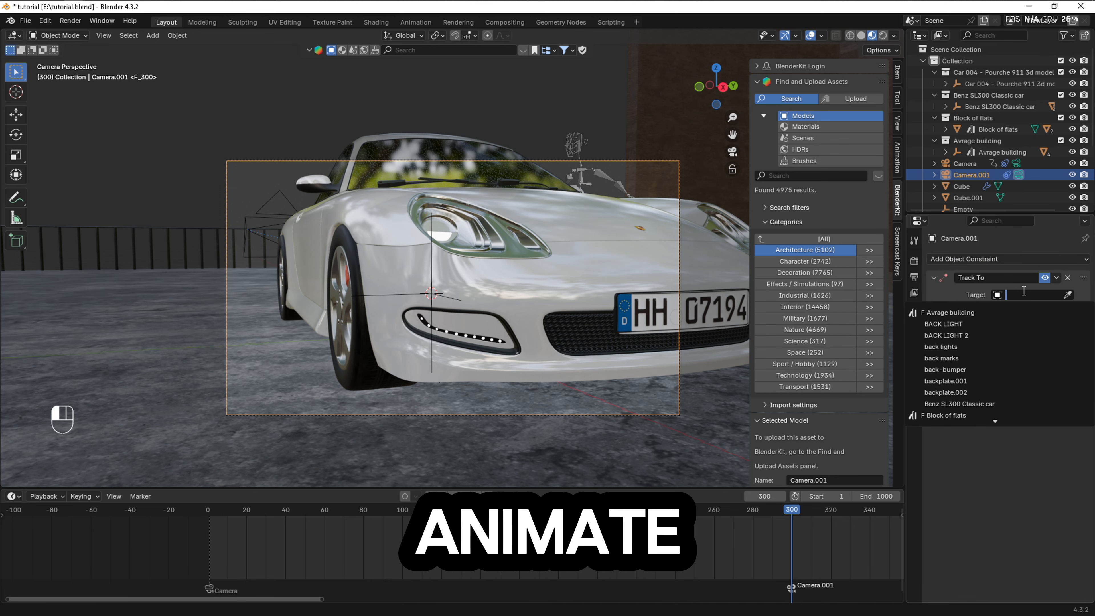
{"action": "left_click", "coordinate": [977, 345]}
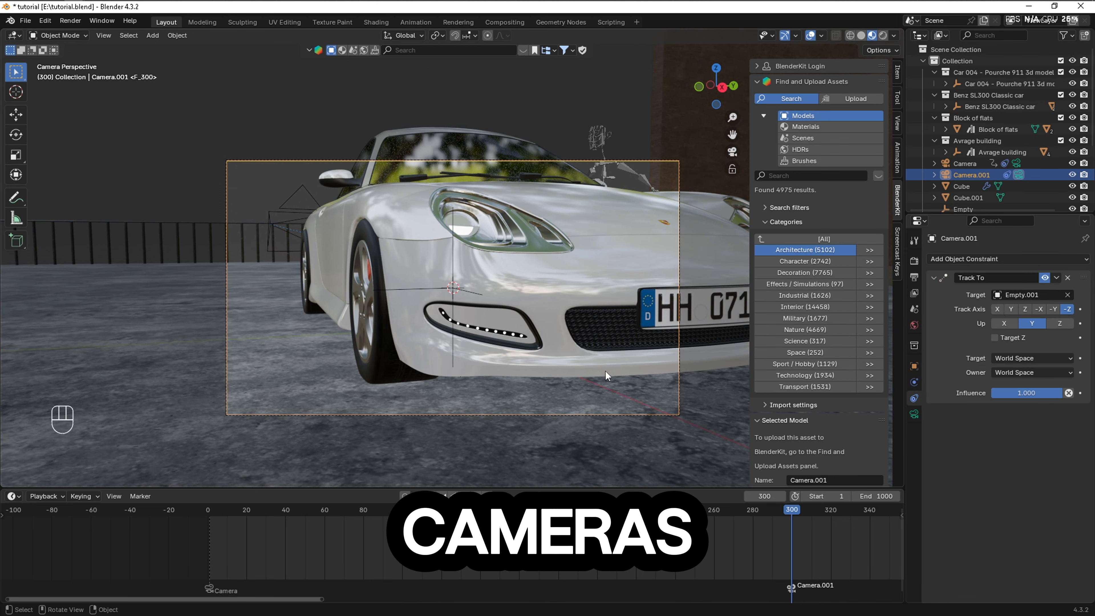
Move the second camera to X 4.951 m, Y -2.5181 m, Z 0.80224 m and keyframe its location at frame 300.
{"action": "left_click", "coordinate": [914, 365]}
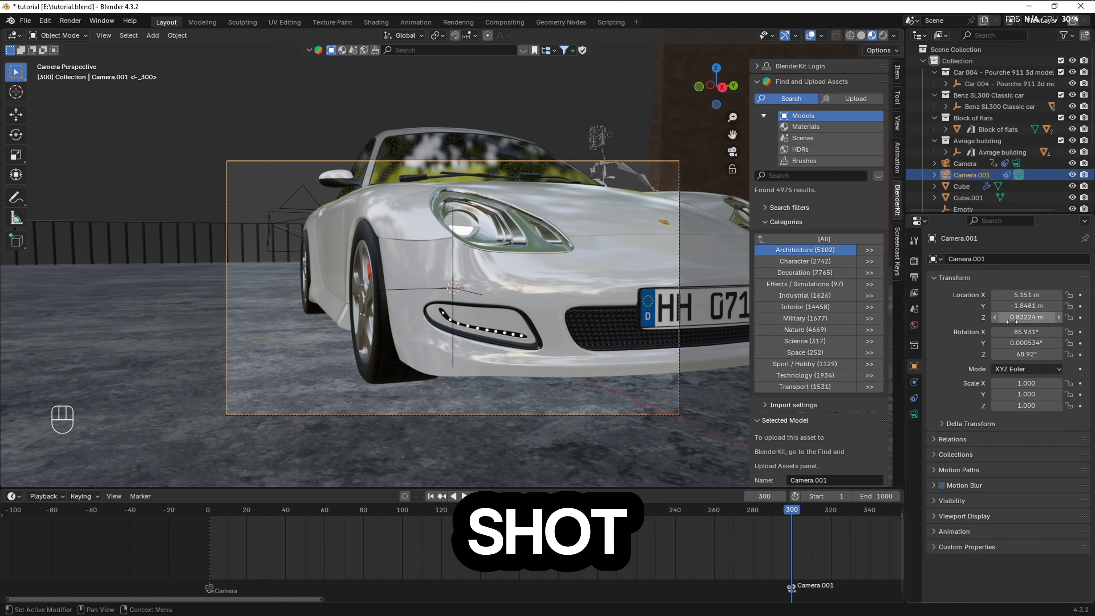
{"action": "left_click_drag", "start_coordinate": [1026, 295], "coordinate": [1025, 317]}
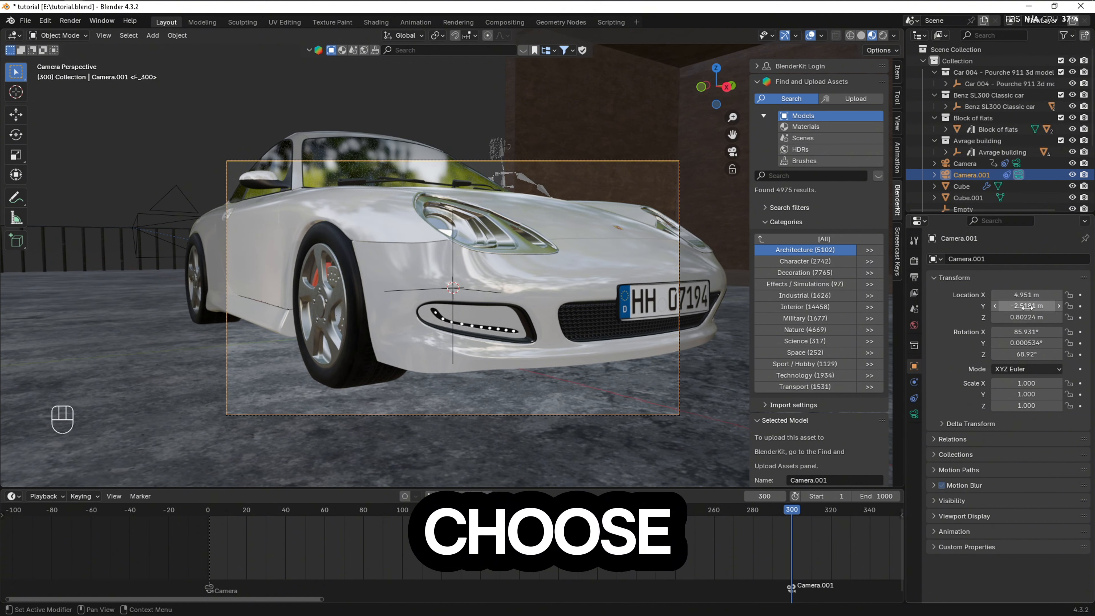
{"action": "scroll", "coordinate": [770, 514], "scroll_direction": "down", "scroll_amount": 3}
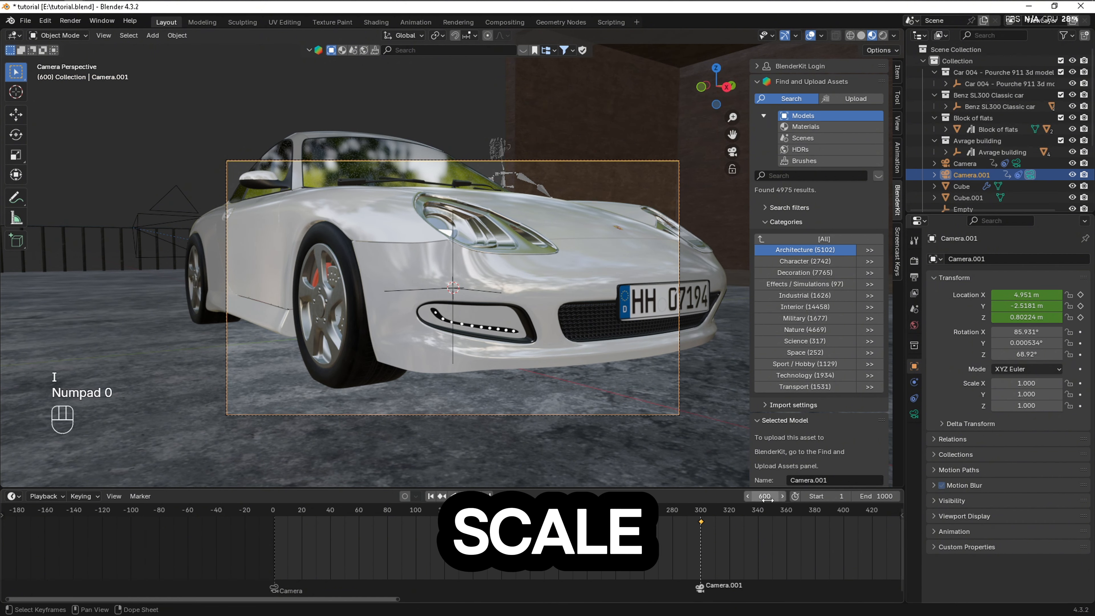
Set the timeline's start frame to 1 and adjust the second camera's location at frame 600.
{"action": "key", "text": "Return"}
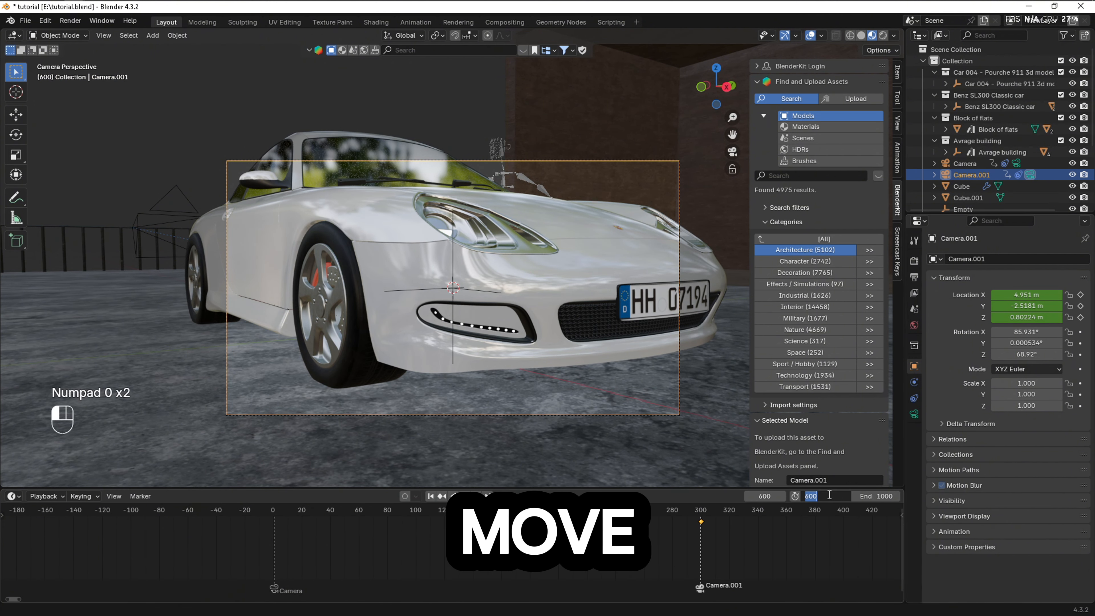
{"action": "type", "text": "1"}
{"action": "key", "text": "Return"}
{"action": "left_click_drag", "start_coordinate": [368, 601], "coordinate": [633, 608]}
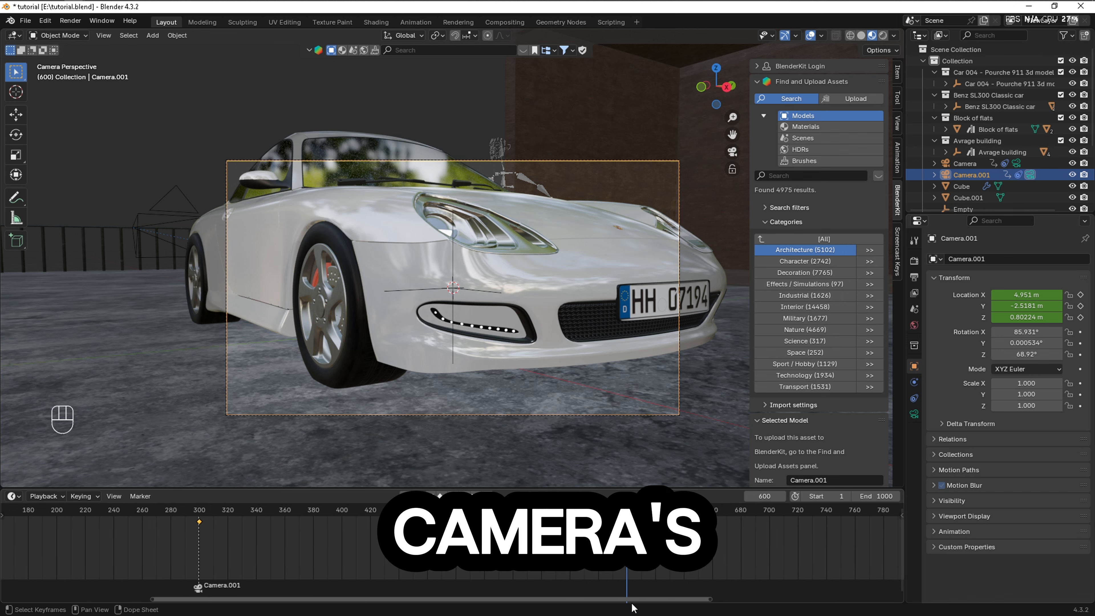
{"action": "mouse_move", "coordinate": [1024, 296]}
{"action": "left_mouse_down"}
{"action": "mouse_move", "coordinate": [1047, 305]}
{"action": "mouse_move", "coordinate": [1018, 316]}
{"action": "left_mouse_up"}
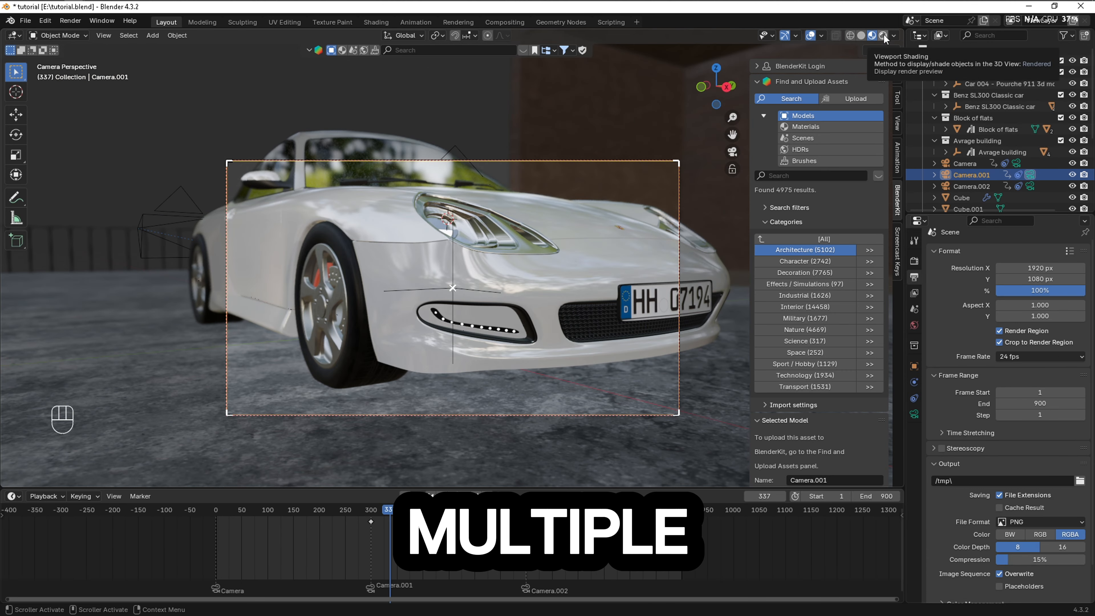
Switch the viewport to Rendered shading to preview the second camera's shot.
{"action": "left_click", "coordinate": [884, 35]}
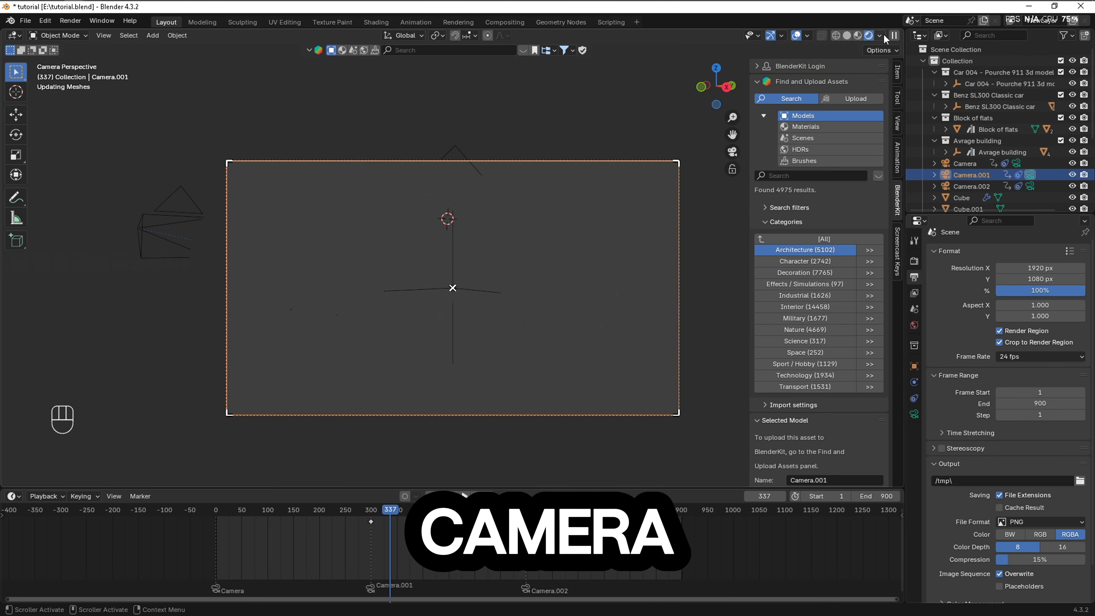
Enable viewport denoising in the Cycles settings and set the color management look to Medium High Contrast.
{"action": "left_click", "coordinate": [915, 261]}
{"action": "left_click", "coordinate": [950, 389]}
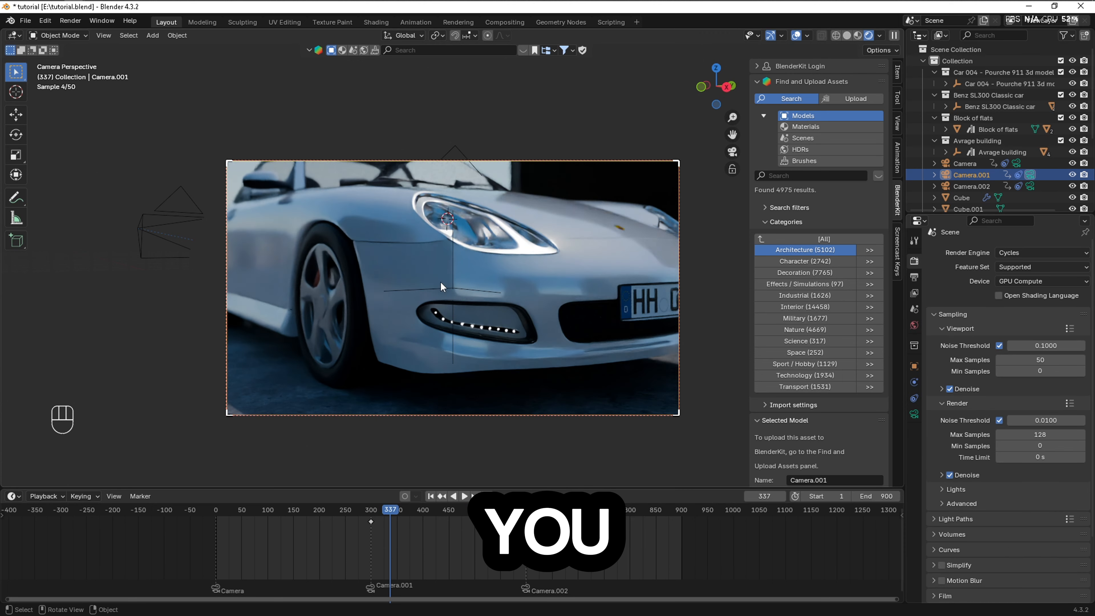
{"action": "scroll", "coordinate": [983, 348], "scroll_direction": "down", "scroll_amount": 6}
{"action": "scroll", "coordinate": [992, 410], "scroll_direction": "down", "scroll_amount": 6}
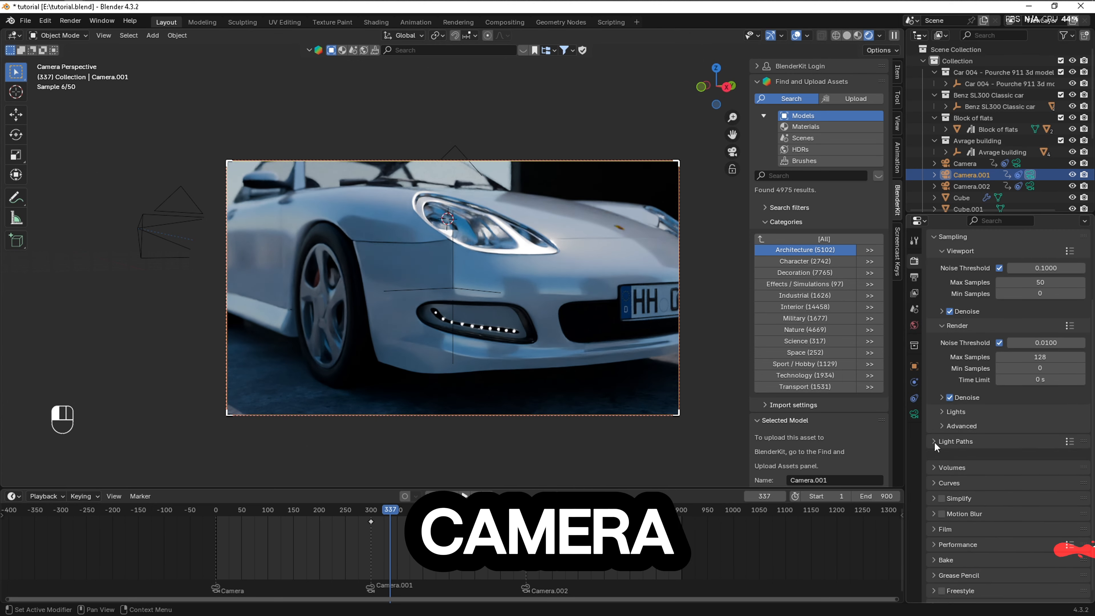
{"action": "left_click", "coordinate": [1002, 506]}
{"action": "left_click", "coordinate": [1015, 445]}
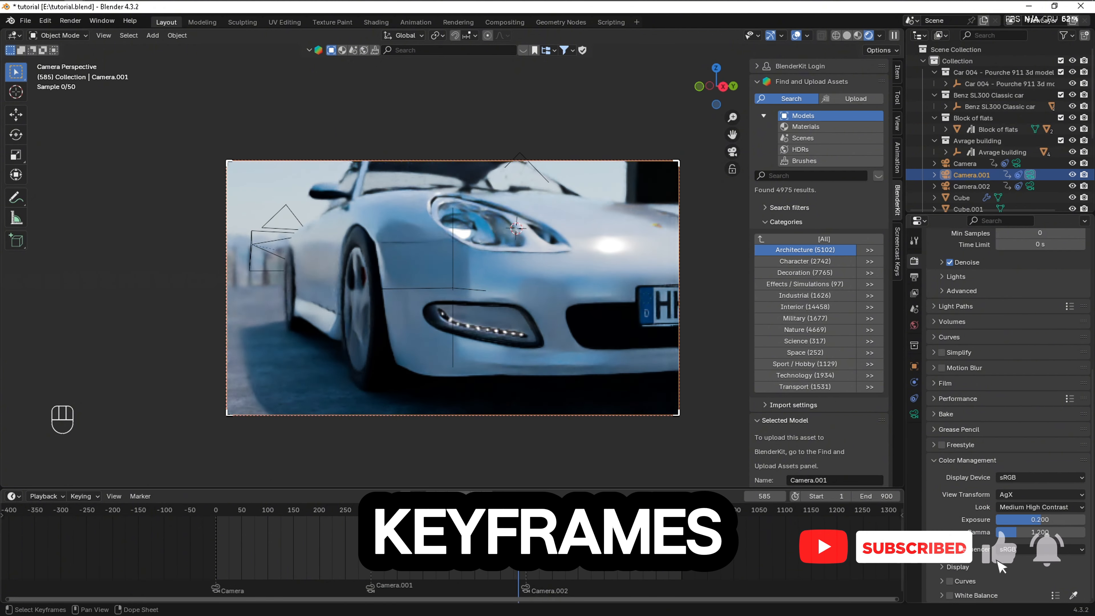
Add a point light inside the car and move it along X and Z to light the steering wheel and dashboard.
{"action": "key", "text": "shift+a"}
{"action": "mouse_move", "coordinate": [415, 320]}
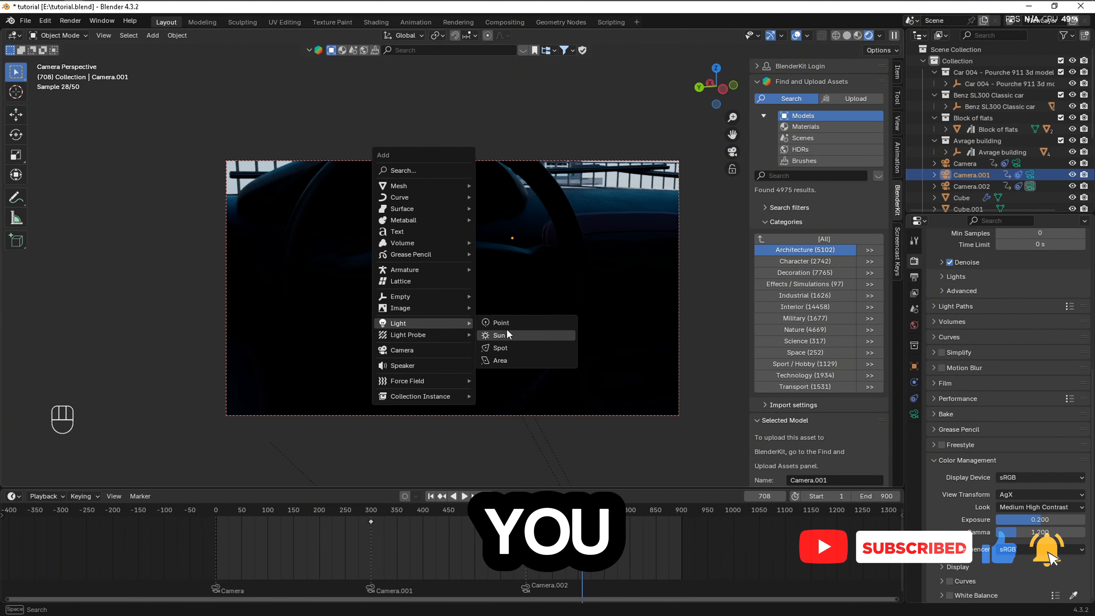
{"action": "left_click", "coordinate": [502, 320]}
{"action": "key", "text": "s"}
{"action": "key", "text": "g"}
{"action": "key", "text": "x"}
{"action": "left_click", "coordinate": [650, 380]}
{"action": "key", "text": "g"}
{"action": "key", "text": "z"}
{"action": "left_click", "coordinate": [641, 314]}
Set the point light's power to 19.2 W and give it a light blue color.
{"action": "left_click", "coordinate": [914, 413]}
{"action": "mouse_move", "coordinate": [1032, 336]}
{"action": "left_mouse_down"}
{"action": "mouse_move", "coordinate": [1065, 337]}
{"action": "mouse_move", "coordinate": [1041, 337]}
{"action": "left_mouse_up"}
{"action": "left_click", "coordinate": [1032, 324]}
{"action": "left_click", "coordinate": [1003, 186]}
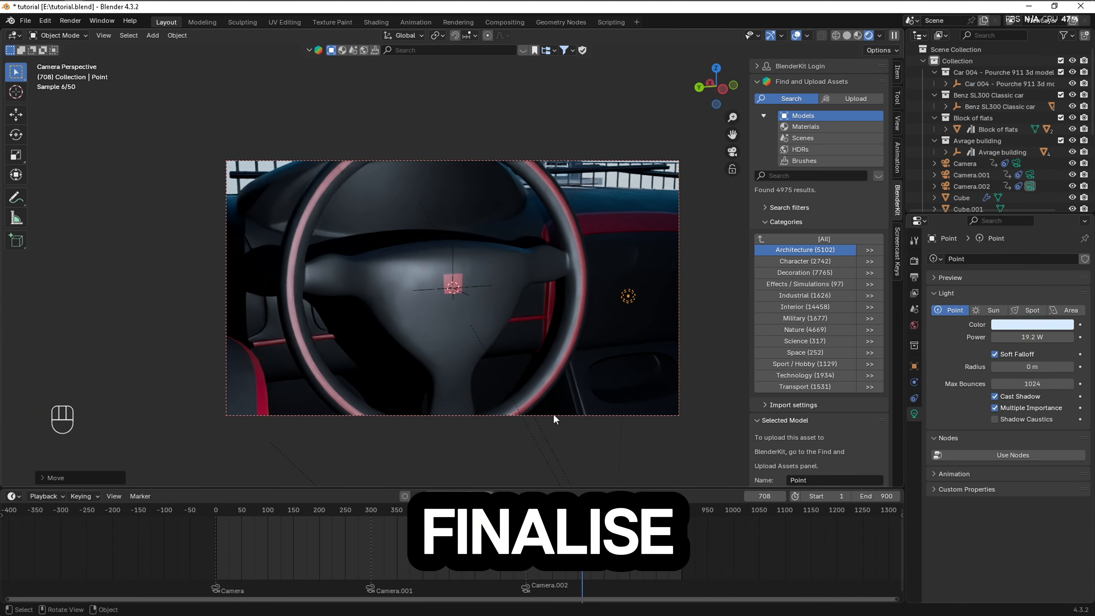
Review the camera animation and the whole scene around the car, and save the tutorial project file.
{"action": "left_click_drag", "start_coordinate": [582, 535], "coordinate": [656, 535]}
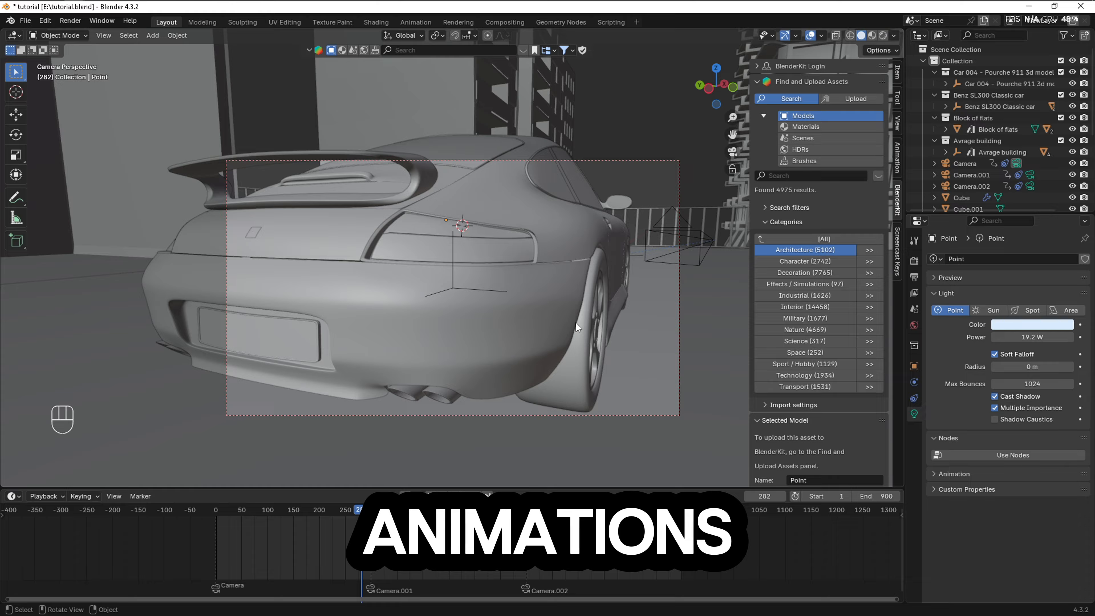
{"action": "scroll", "coordinate": [575, 322], "scroll_direction": "down", "scroll_amount": 5}
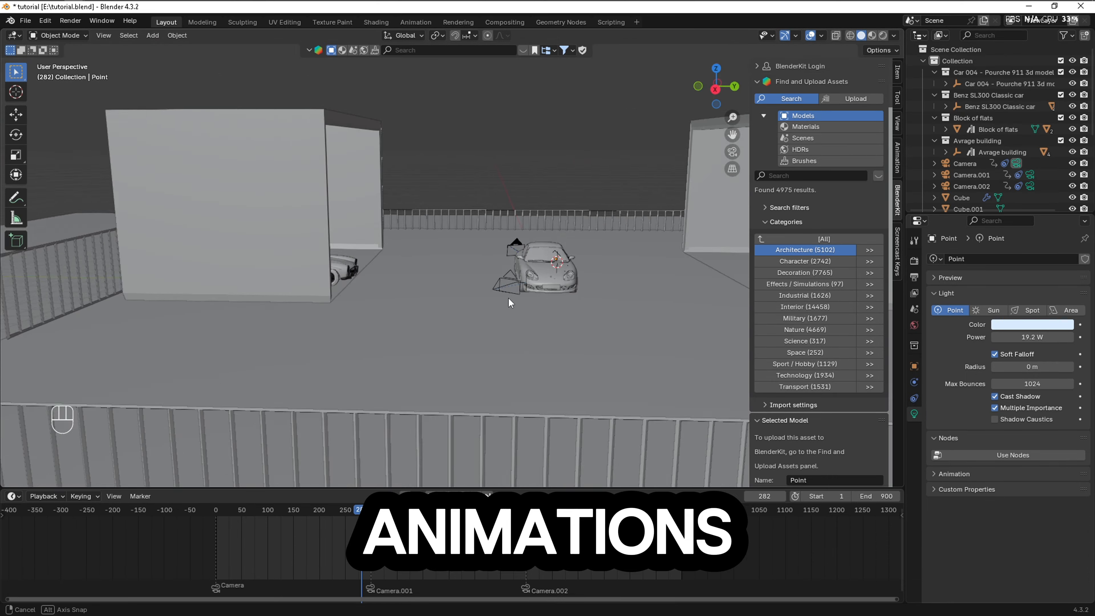
{"action": "middle_click_drag", "start_coordinate": [508, 298], "coordinate": [534, 338], "text": "shift"}
{"action": "key", "text": "ctrl+s"}
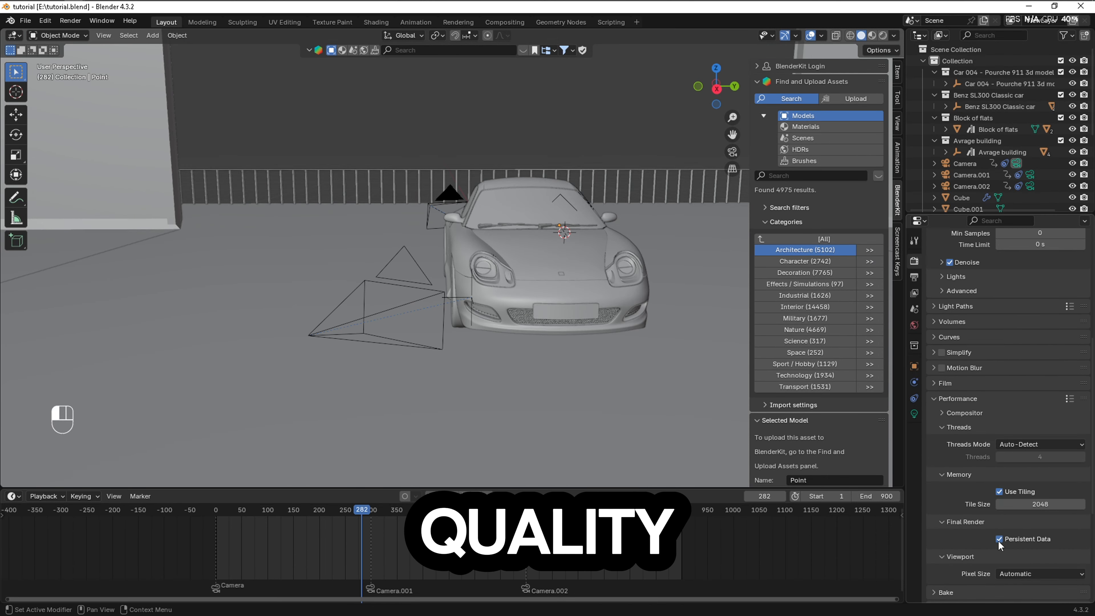
{"action": "left_click", "coordinate": [934, 397]}
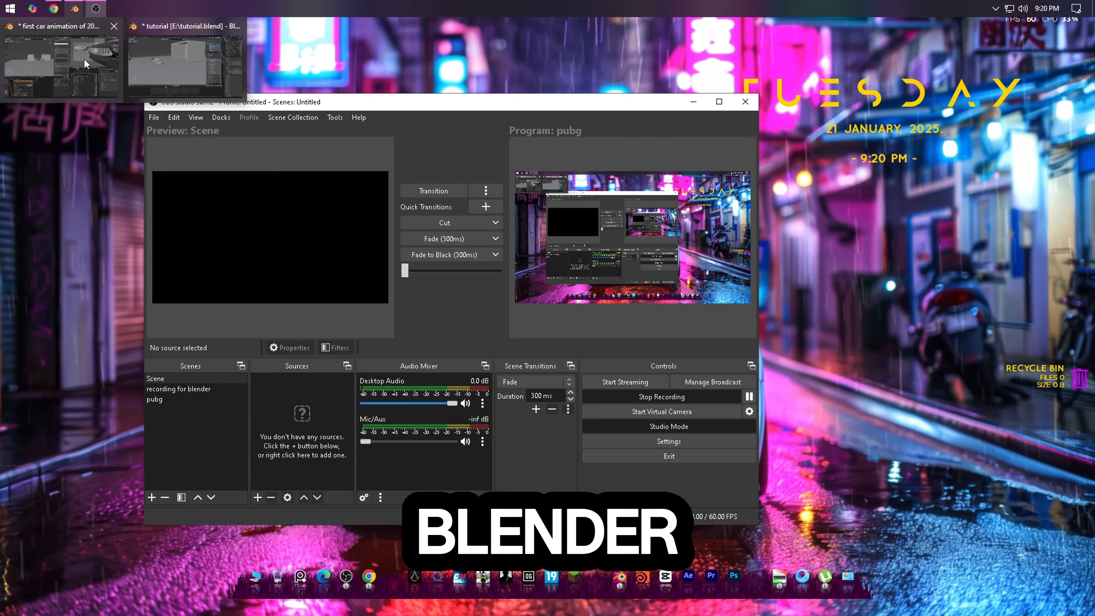
Switch to the "first car animation of 2025" Blender project and scrub to frame 408 to inspect the front grille shot.
{"action": "left_click", "coordinate": [85, 64]}
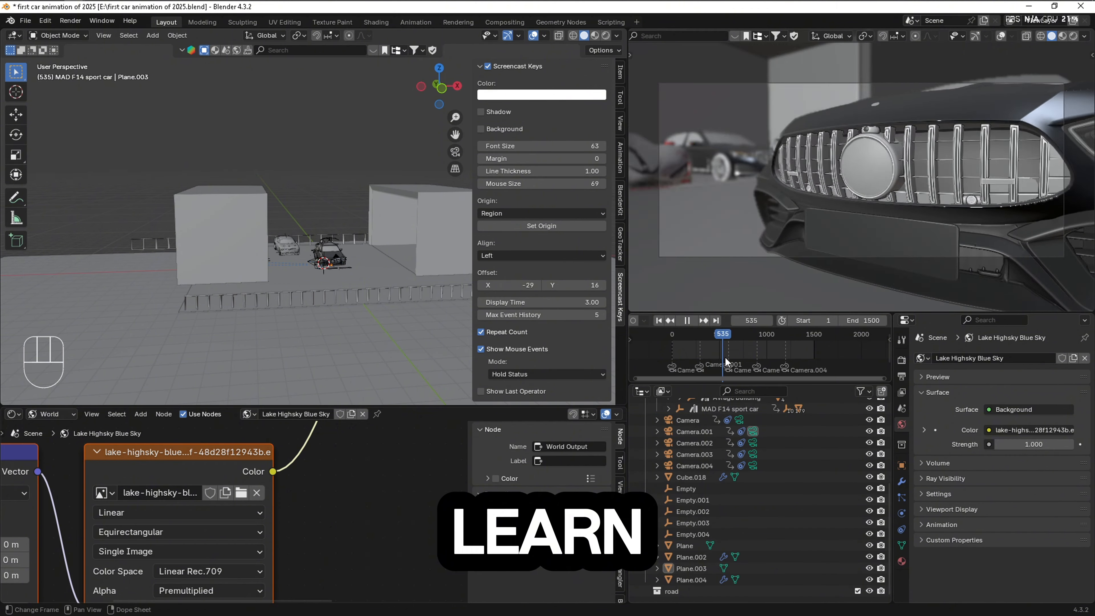
{"action": "left_click_drag", "start_coordinate": [754, 354], "coordinate": [710, 349]}
{"action": "scroll", "coordinate": [698, 461], "scroll_direction": "up", "scroll_amount": 5}
{"action": "left_click", "coordinate": [880, 233]}
Search the BlenderKit models for "mercedes benz", browse the results and close the asset bar.
{"action": "left_click", "coordinate": [620, 199]}
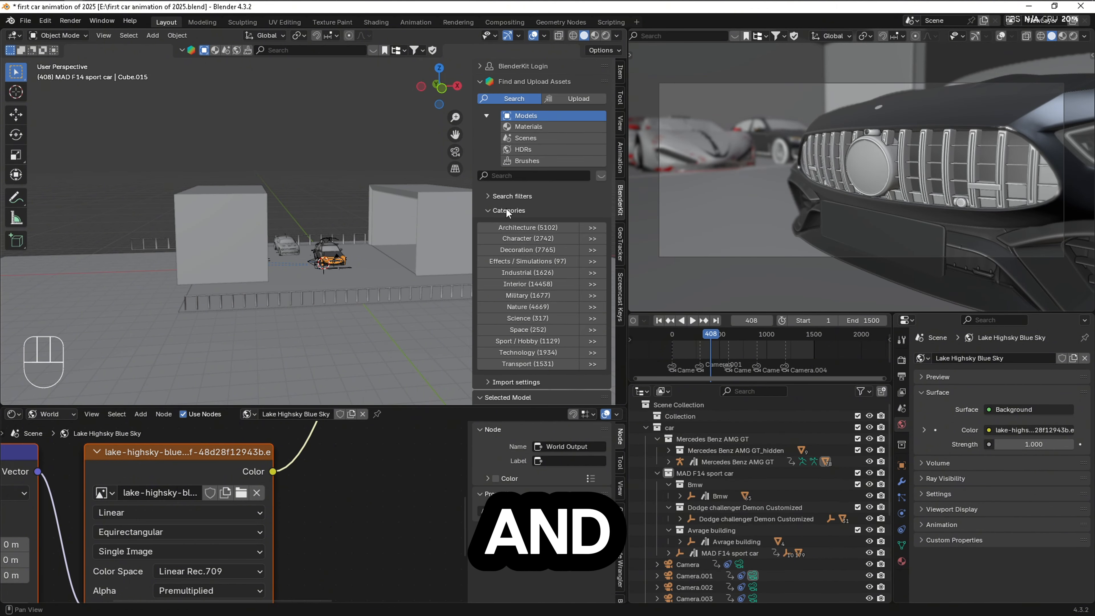
{"action": "left_click", "coordinate": [542, 176]}
{"action": "type", "text": "mercedes benz"}
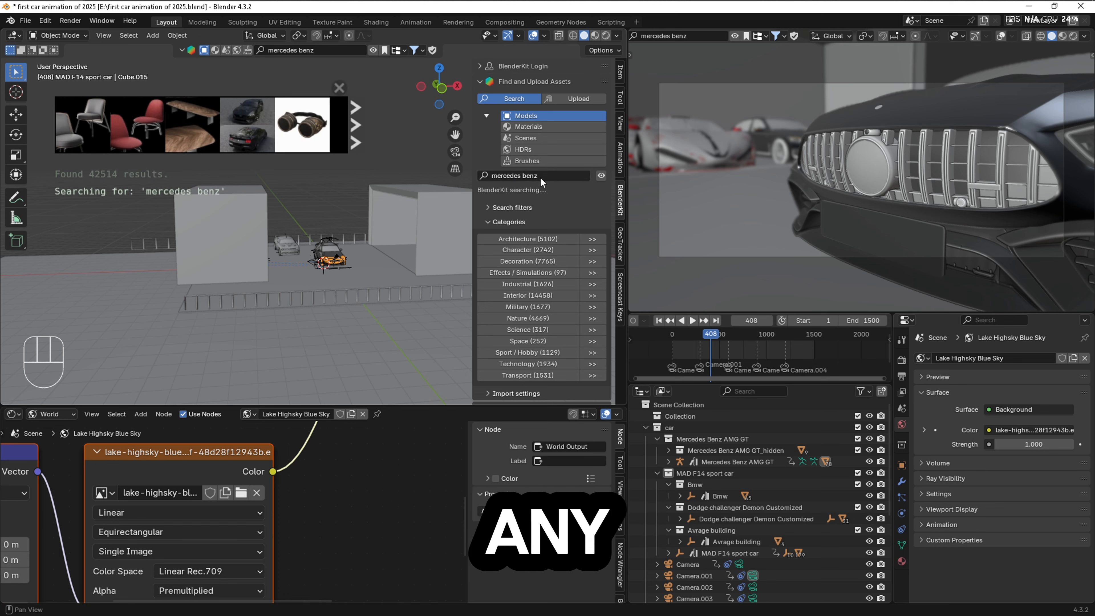
{"action": "scroll", "coordinate": [263, 202], "scroll_direction": "up", "scroll_amount": 3}
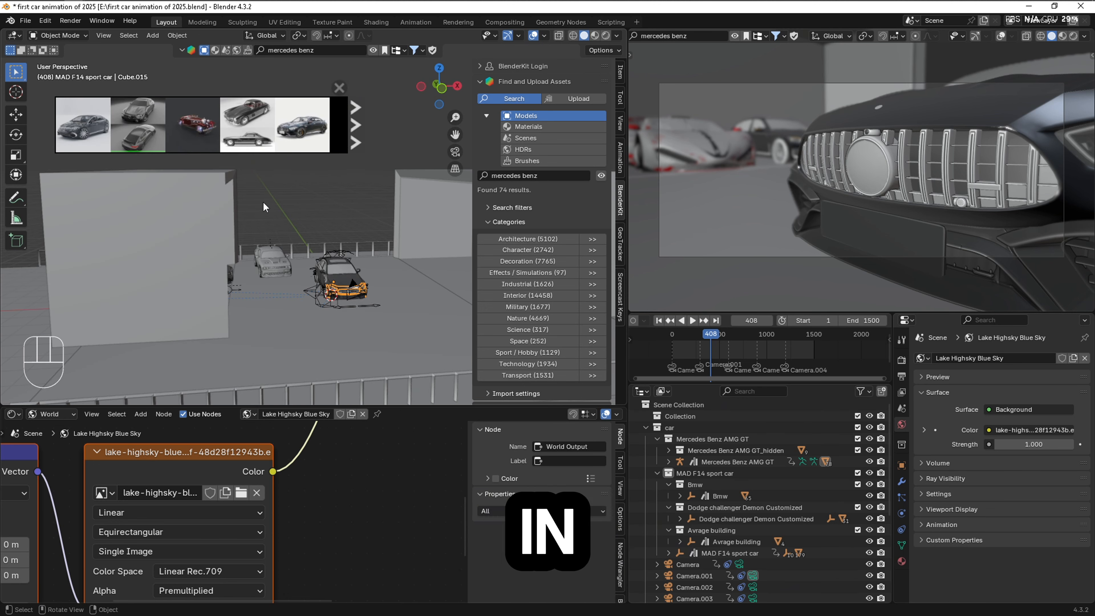
{"action": "left_click", "coordinate": [355, 125]}
{"action": "left_click", "coordinate": [339, 88]}
{"action": "scroll", "coordinate": [733, 461], "scroll_direction": "down", "scroll_amount": 1}
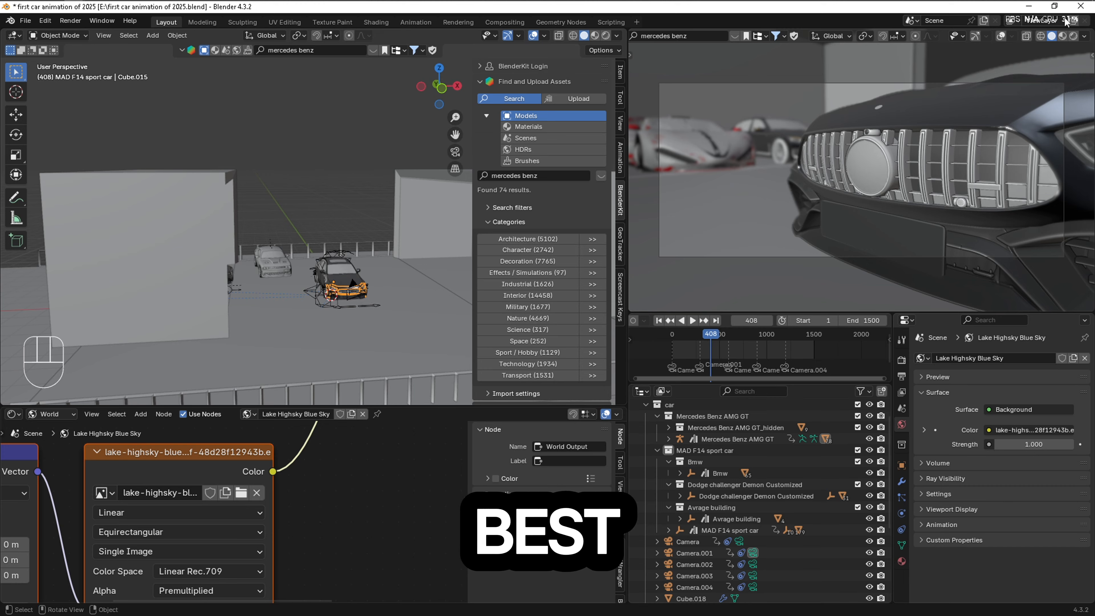
Close the "first car animation of 2025" project window.
{"action": "left_click", "coordinate": [1080, 6]}
{"action": "left_click", "coordinate": [518, 335]}
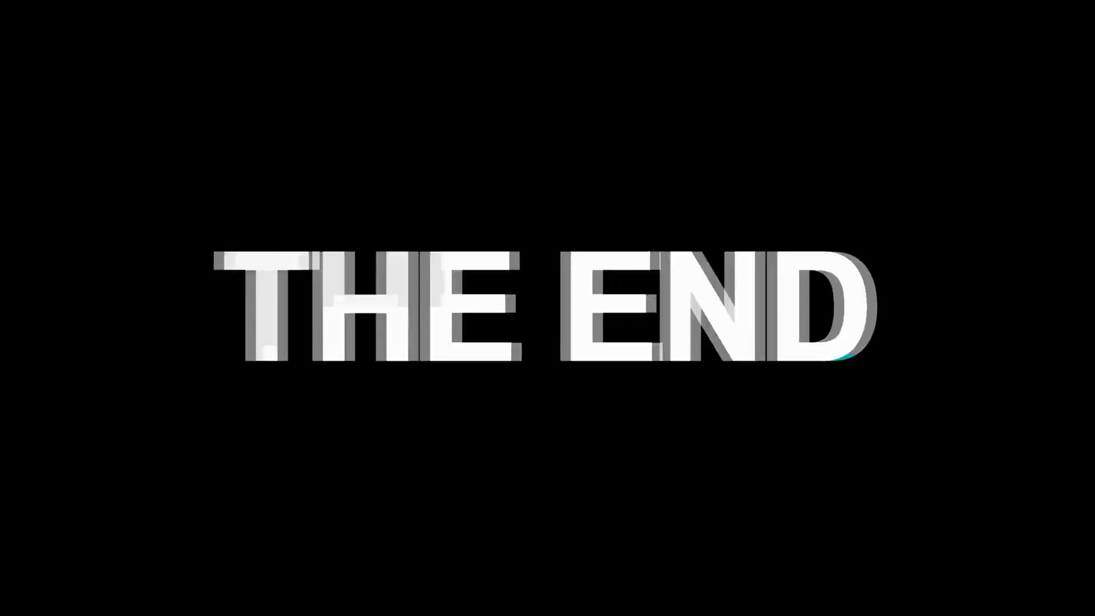